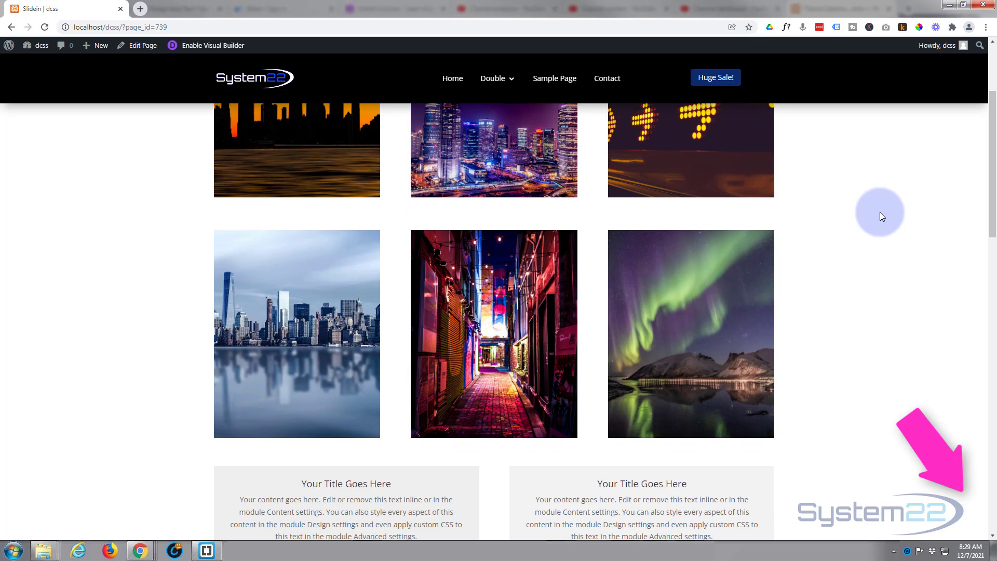
- Preview the live page's scroll behaviour, checking how the call-to-action buttons animate in and how the "Click Here For More Informationm" button follows the scroll
scroll(882, 213, down, 2)
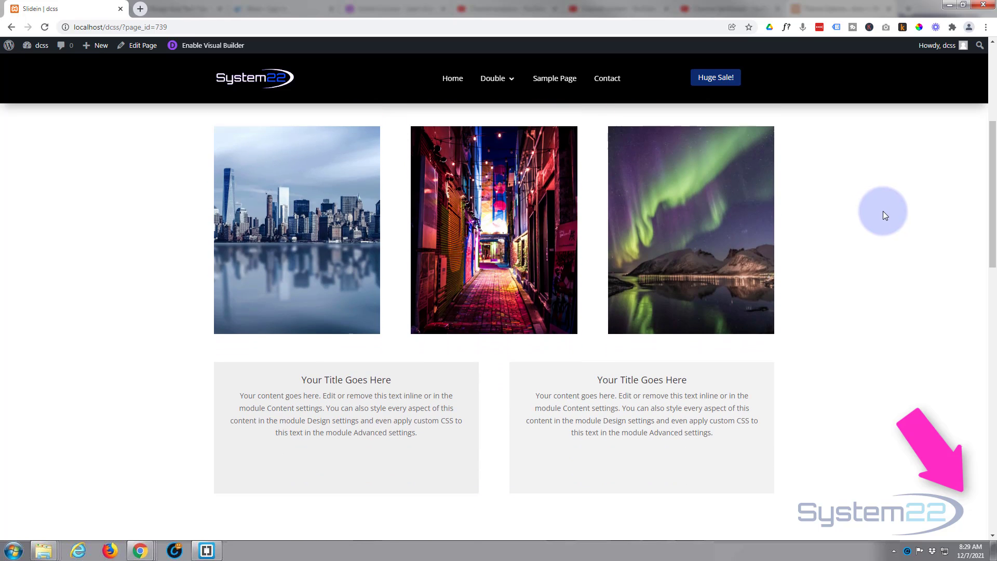
scroll(883, 211, down, 2)
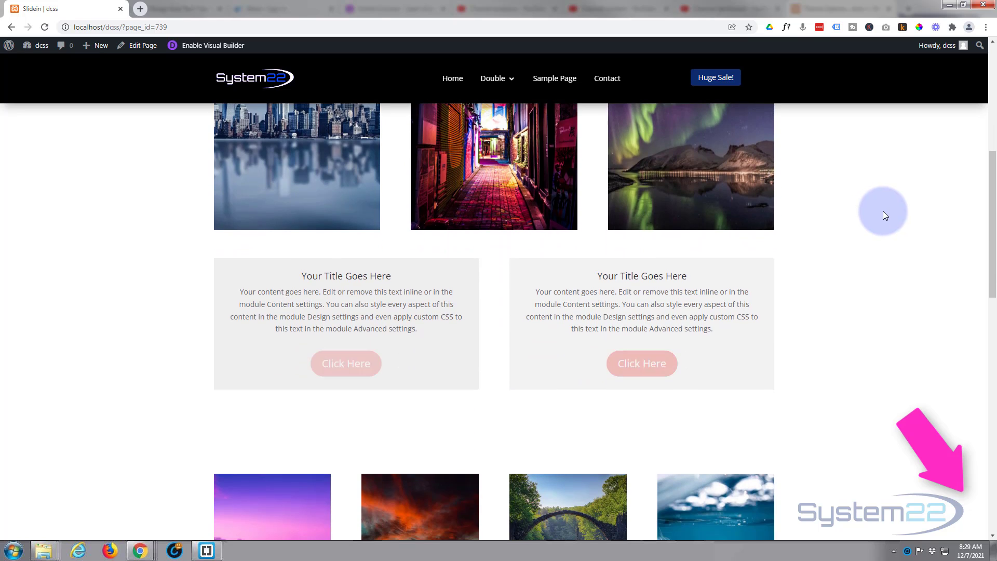
scroll(883, 210, down, 2)
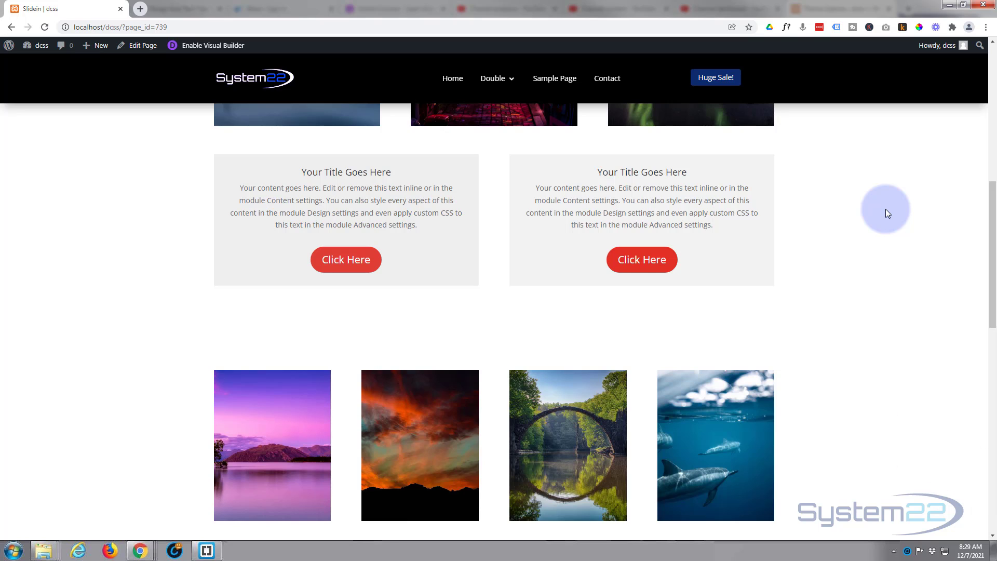
scroll(885, 209, down, 2)
scroll(886, 209, down, 2)
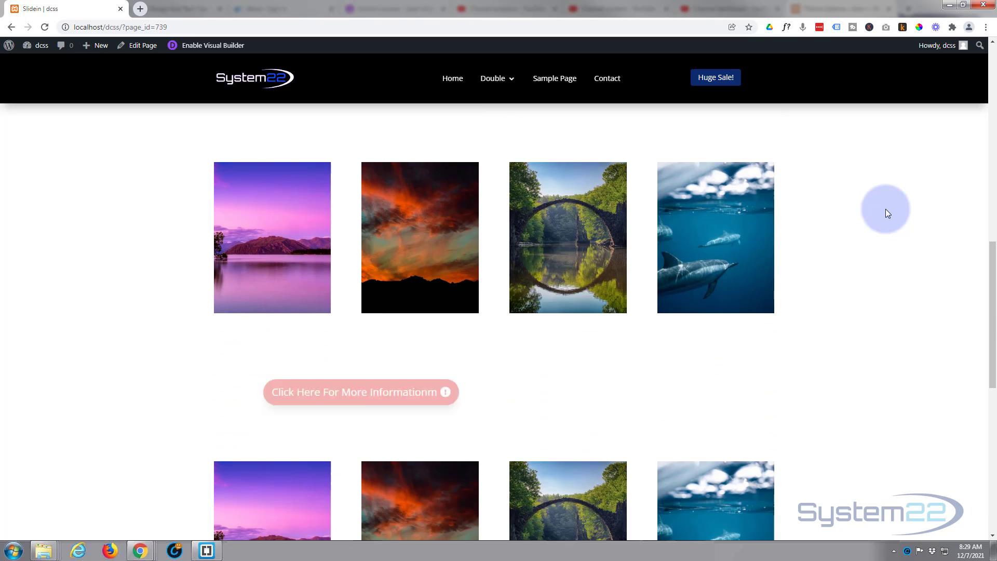
scroll(885, 208, down, 2)
scroll(886, 209, down, 2)
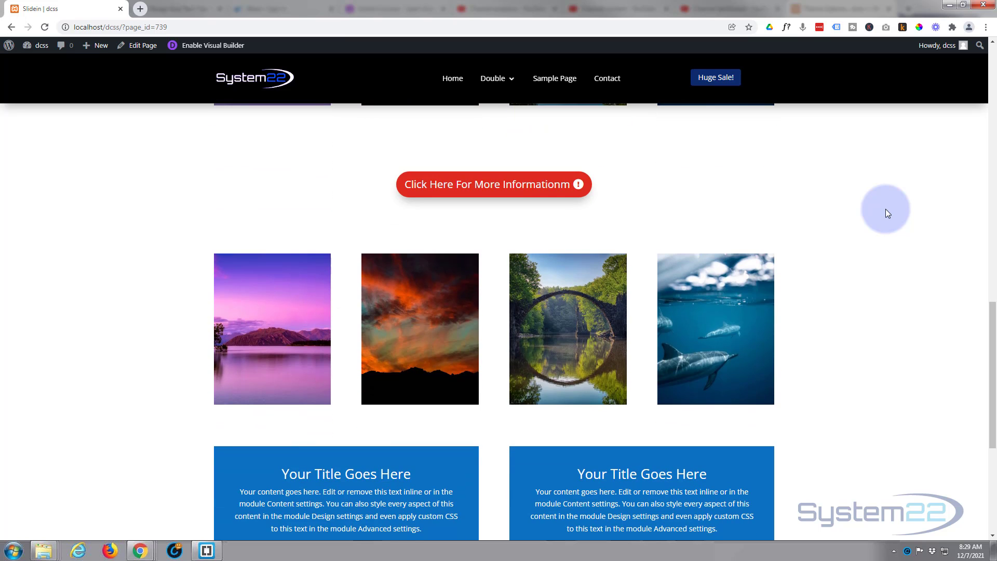
scroll(886, 209, down, 3)
scroll(886, 208, down, 2)
scroll(886, 208, down, 1)
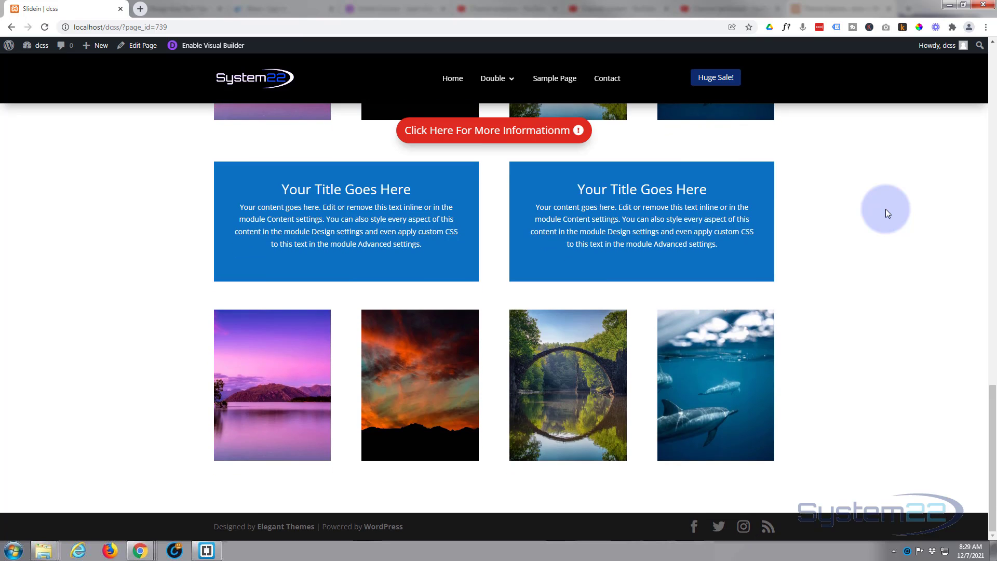
scroll(876, 238, up, 3)
scroll(893, 296, up, 12)
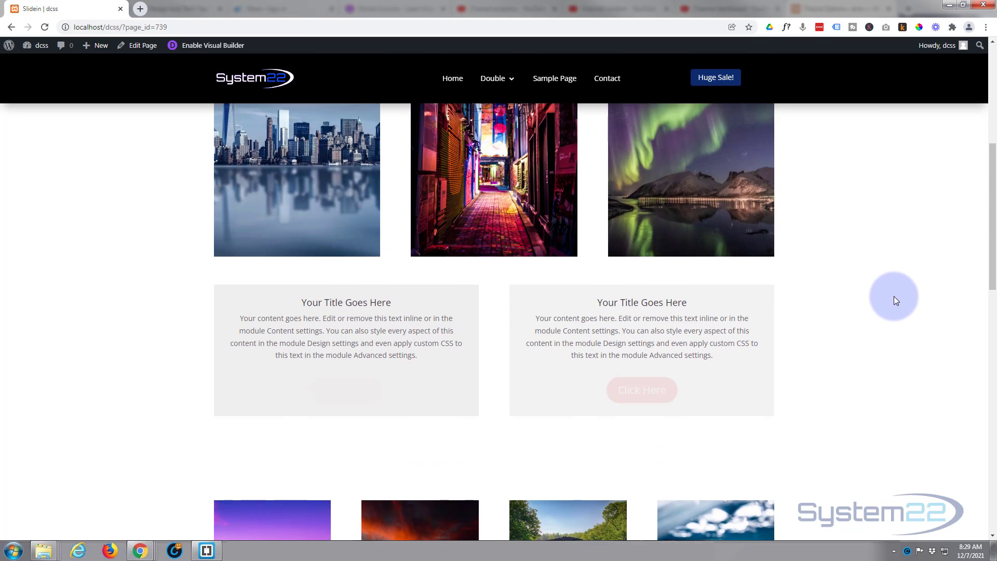
scroll(893, 296, down, 8)
scroll(894, 296, up, 8)
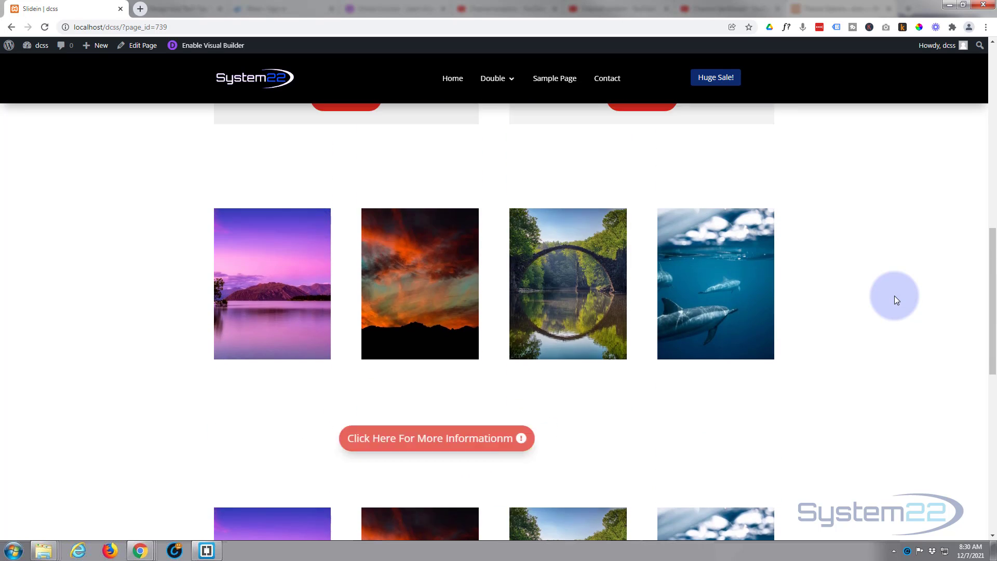
scroll(894, 297, up, 3)
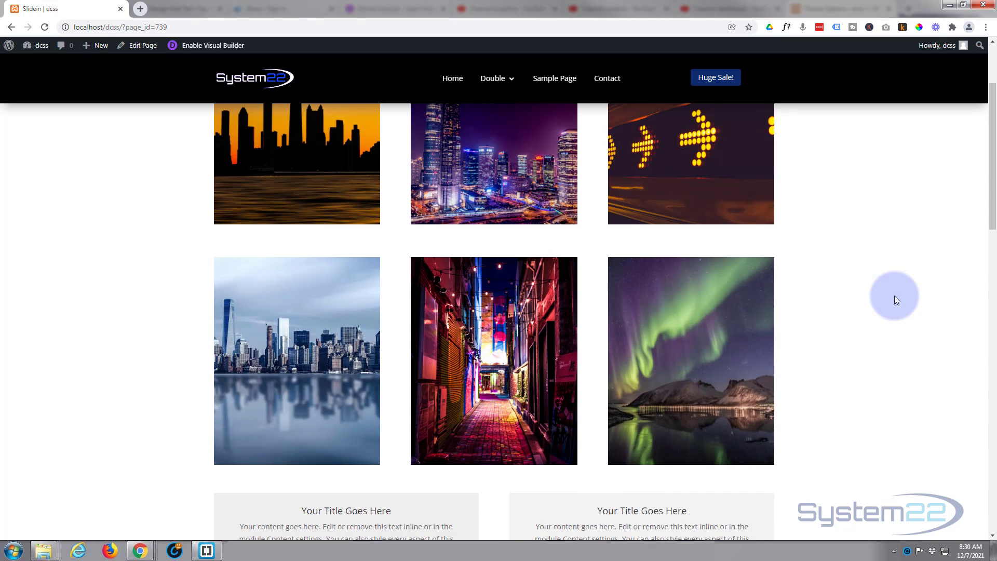
scroll(894, 297, down, 8)
scroll(894, 295, down, 5)
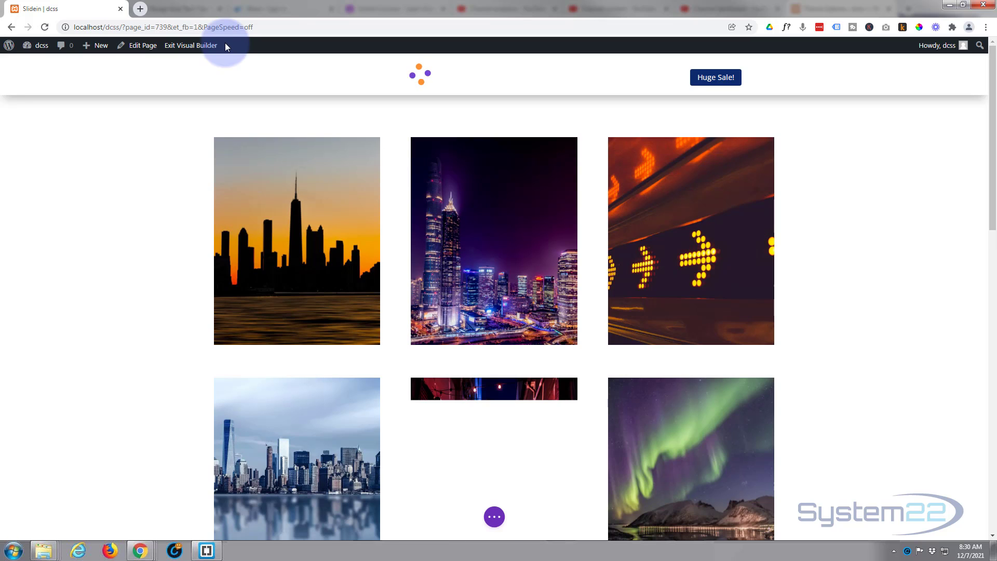
- Delete the row containing the "Click Here For More Informationm" button between the two four-image rows
scroll(249, 192, down, 15)
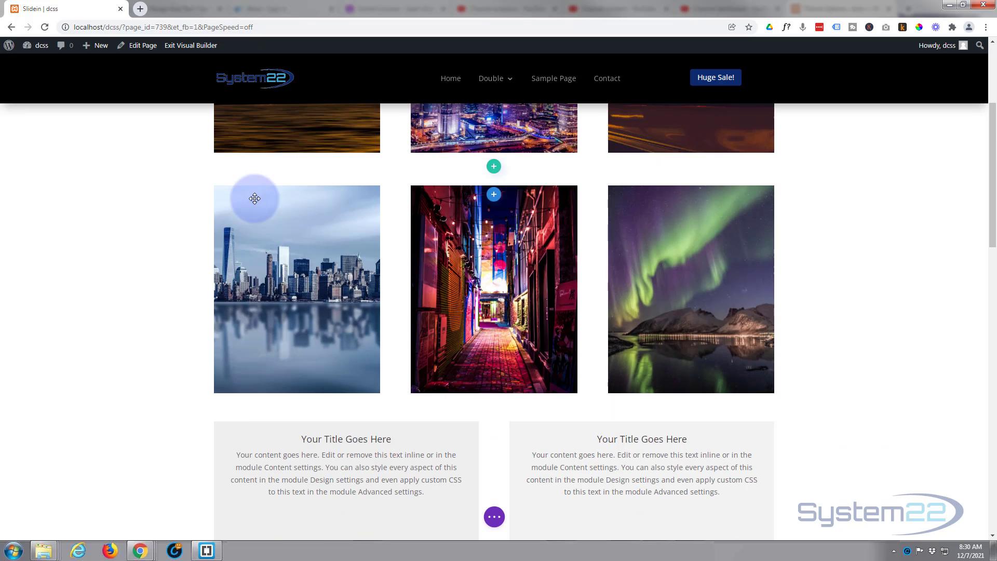
scroll(255, 199, down, 3)
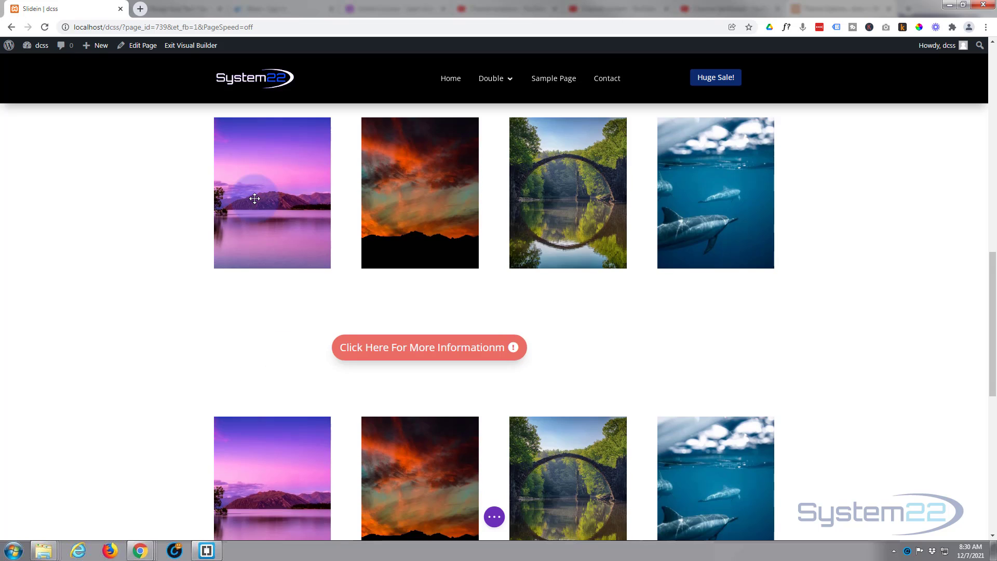
mouse_move(263, 260)
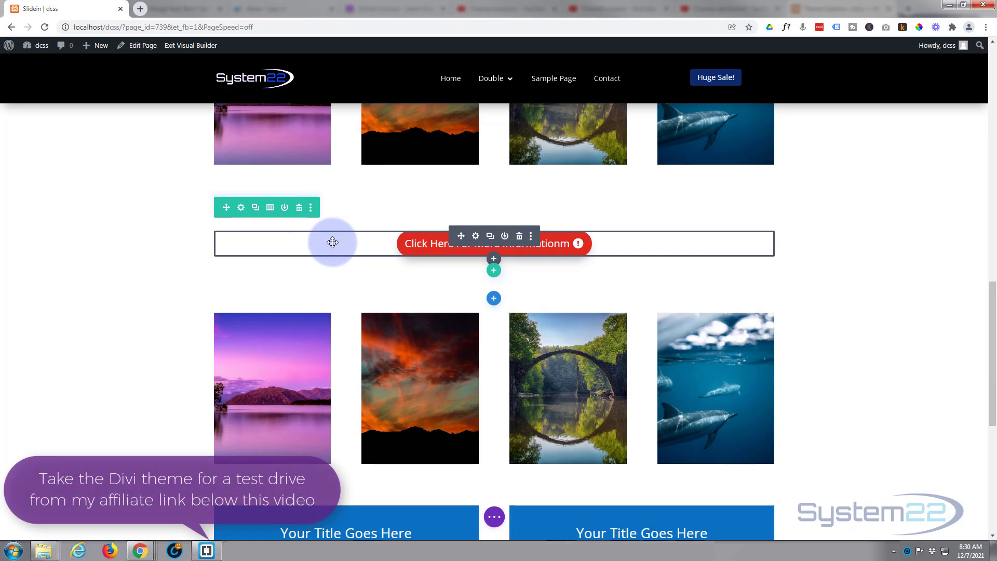
click(299, 208)
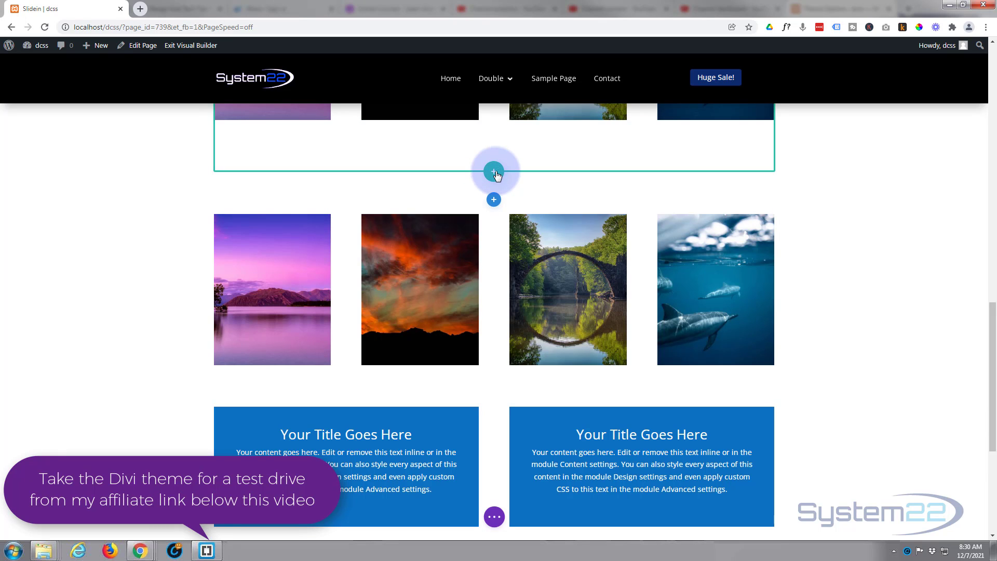
- Insert a single-column row below the first four-image row and add a Button module to it
click(493, 172)
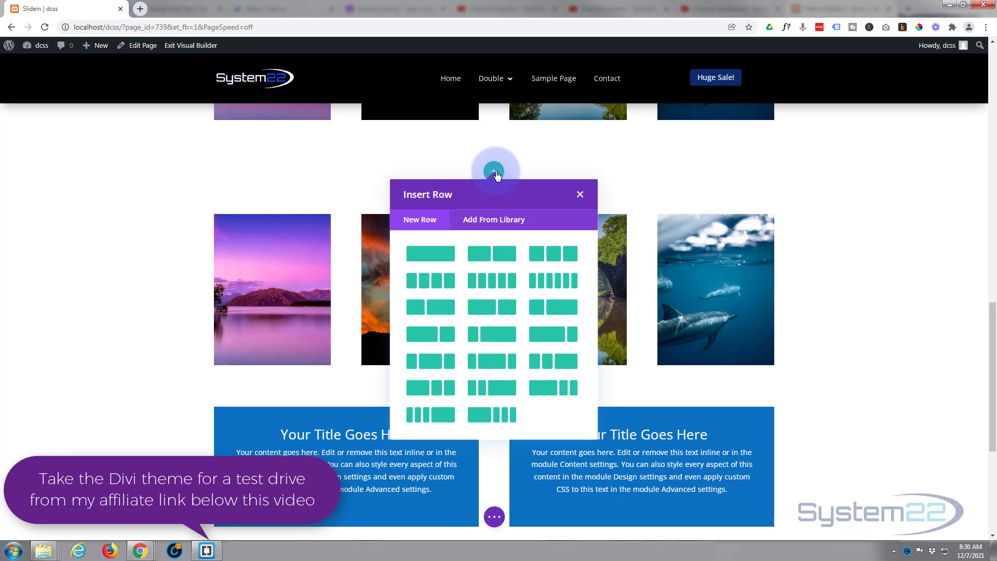
click(443, 255)
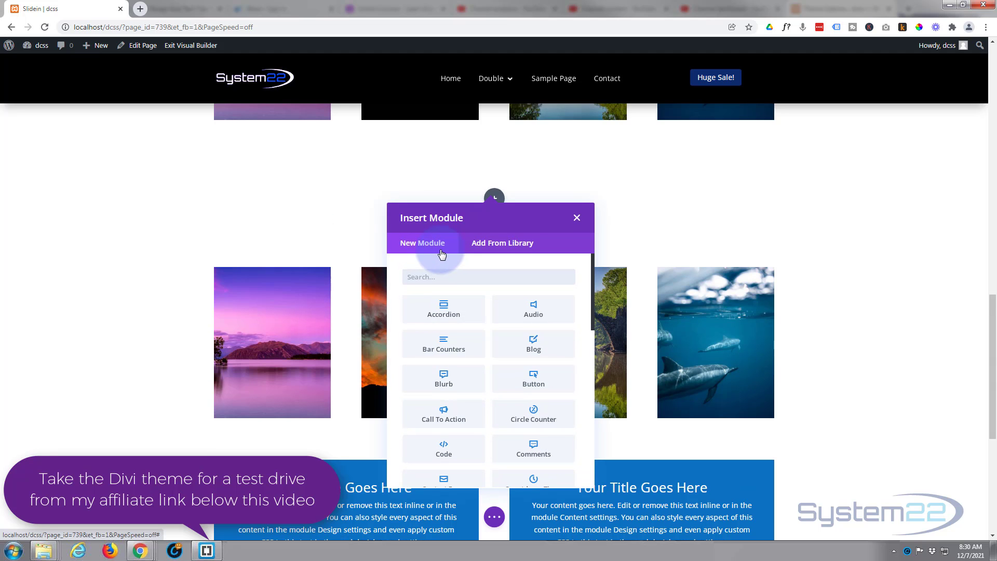
click(532, 382)
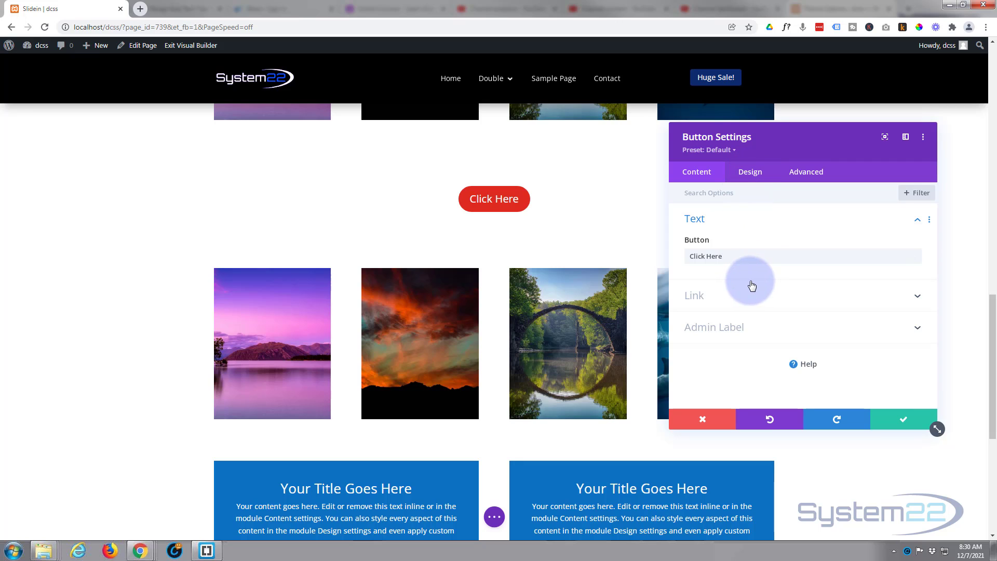
- Set the new button's text to "Click Here For More Information"
click(724, 255)
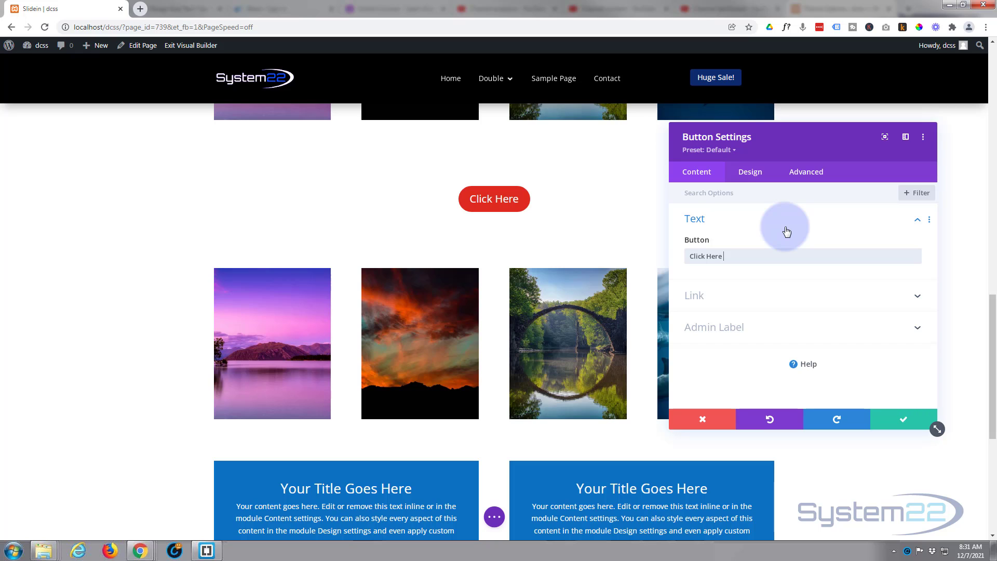
text(For M)
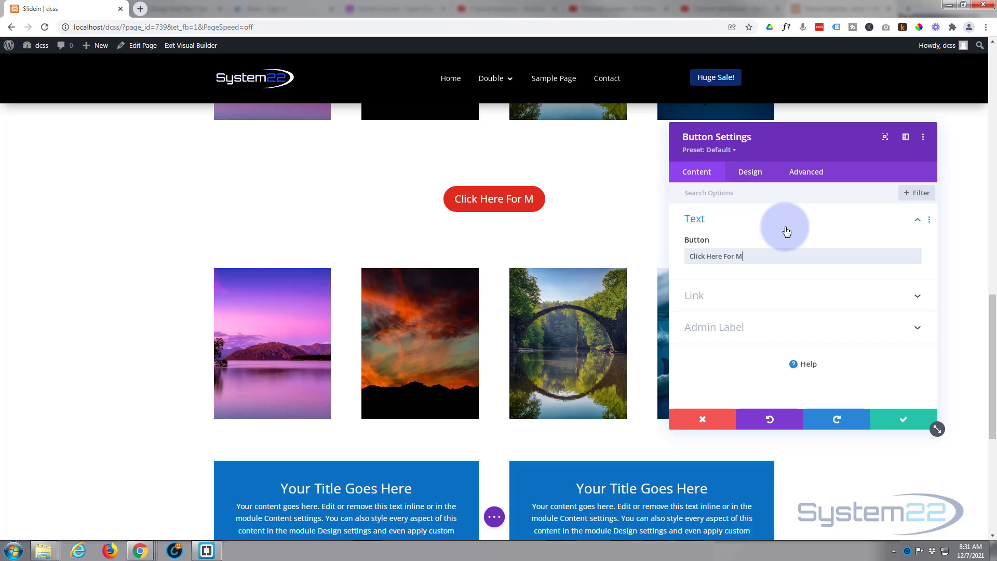
text(ore Information)
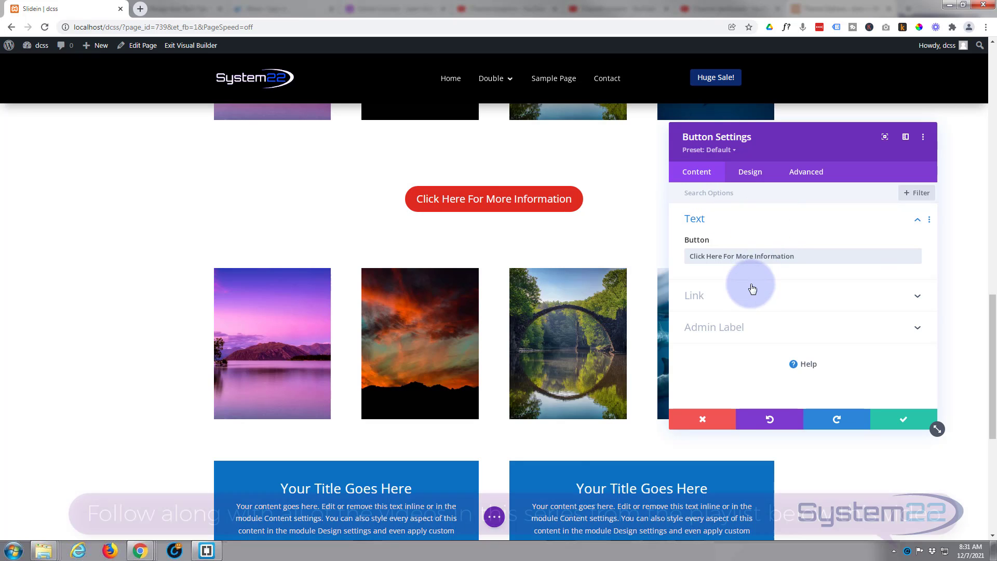
- Review the button's link URL and the available link target choices
click(750, 300)
click(712, 267)
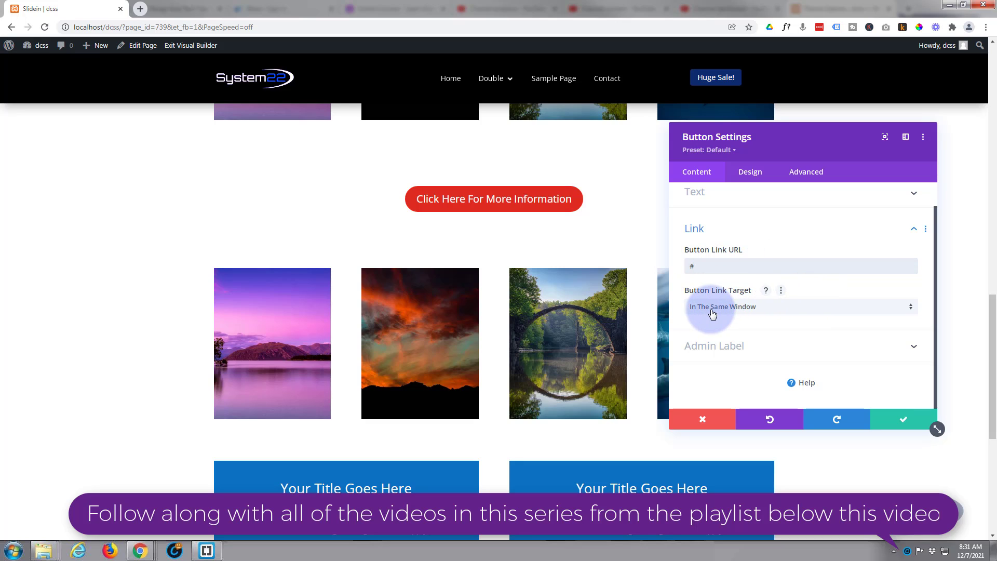
click(779, 311)
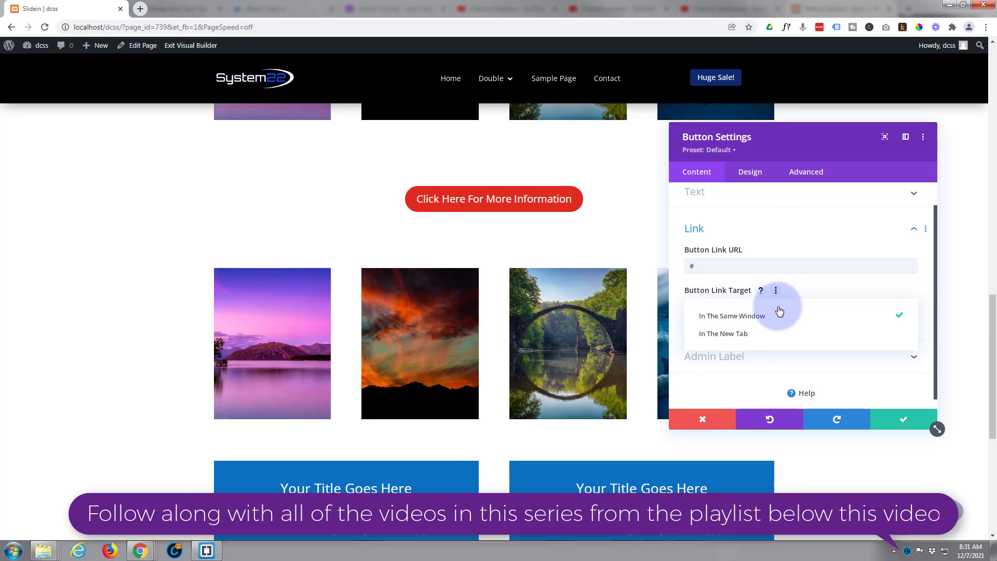
click(679, 304)
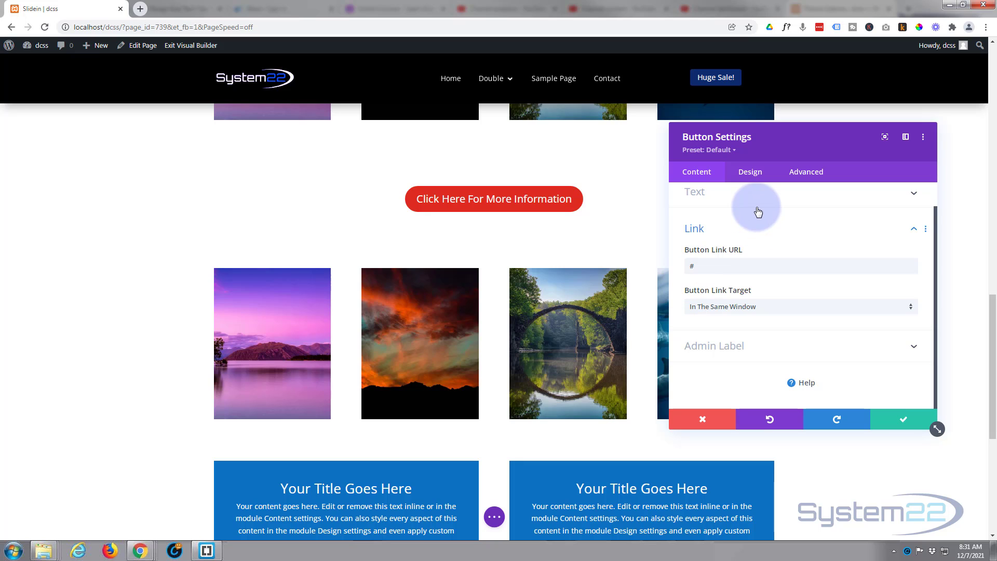
- Try right alignment on the button and return it to centre alignment
click(752, 177)
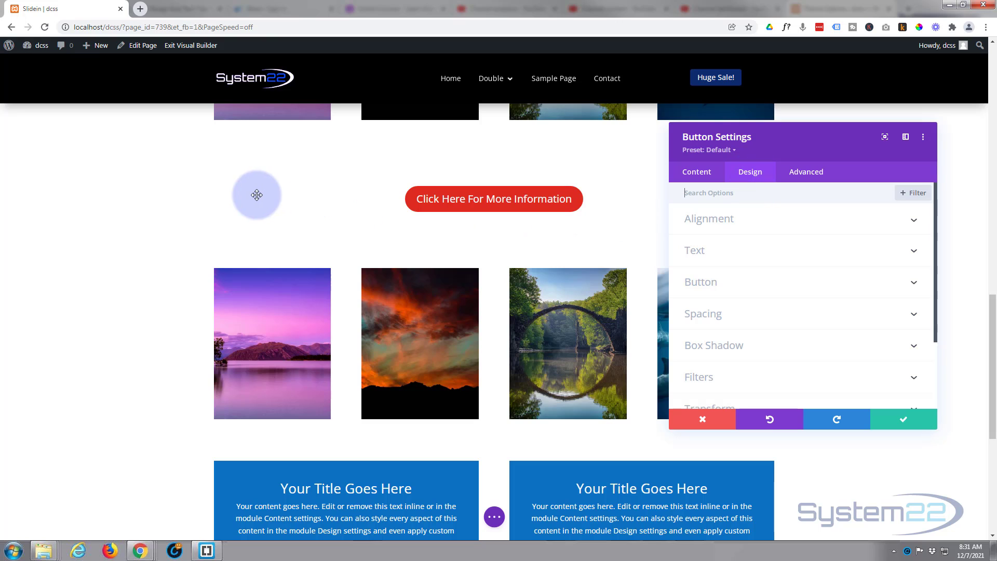
click(797, 224)
click(722, 257)
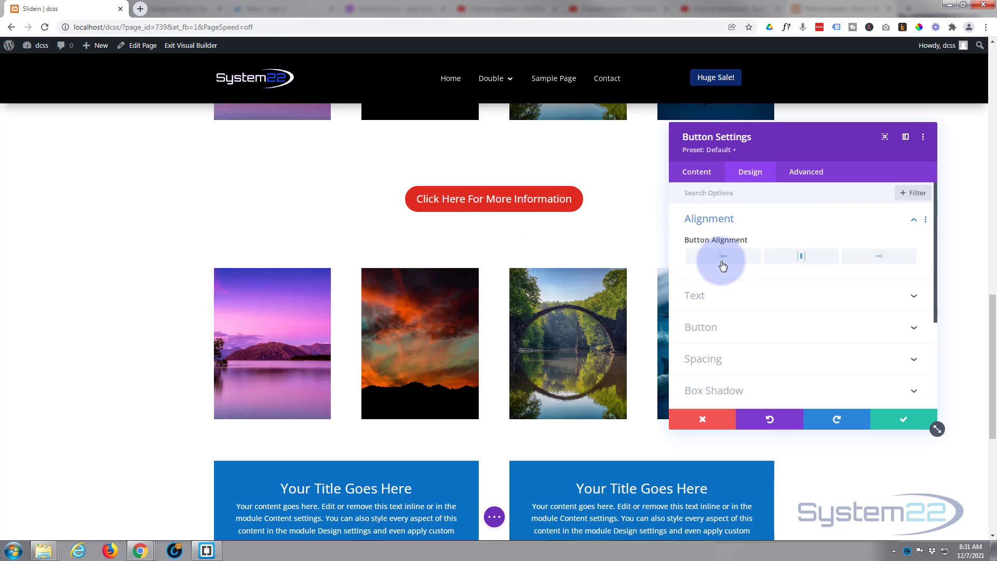
click(840, 260)
click(872, 259)
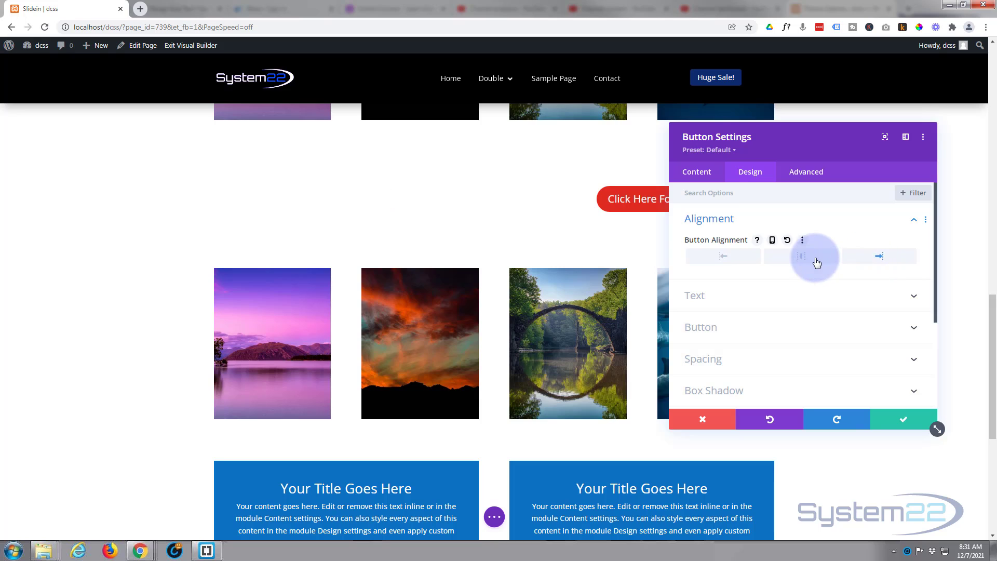
click(802, 260)
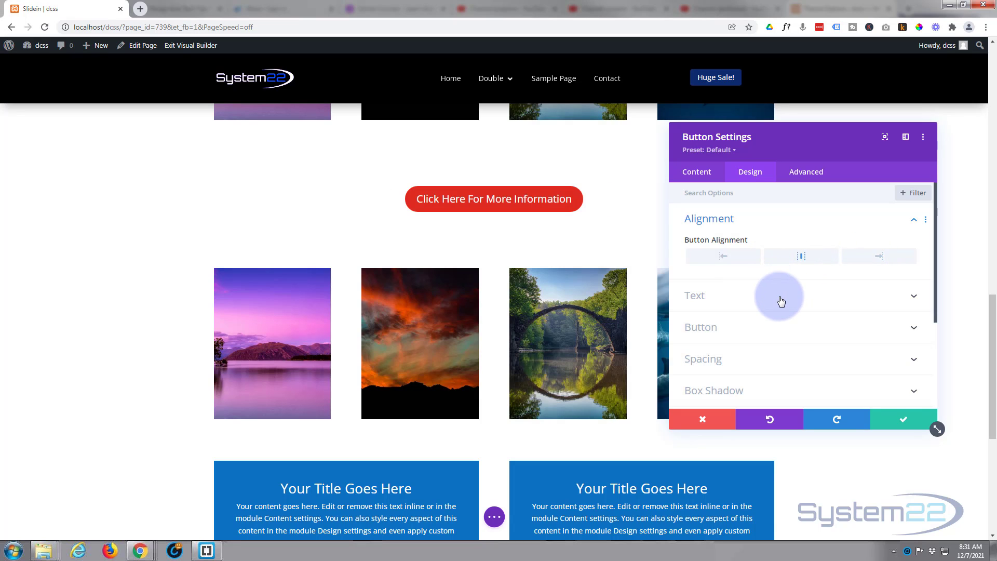
- Enable custom styles for the button and inspect its background's desktop and hover states
click(753, 297)
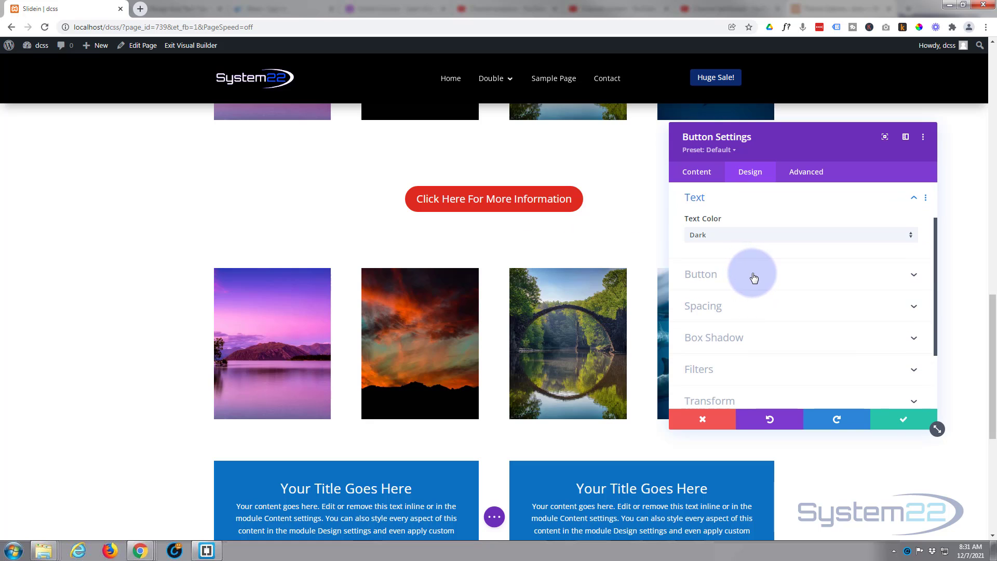
click(754, 279)
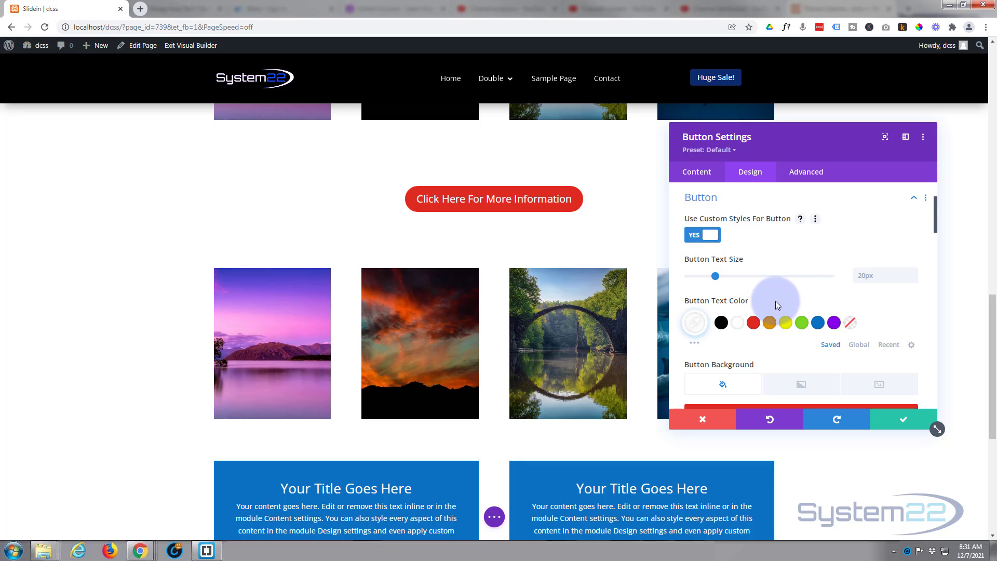
scroll(777, 305, down, 2)
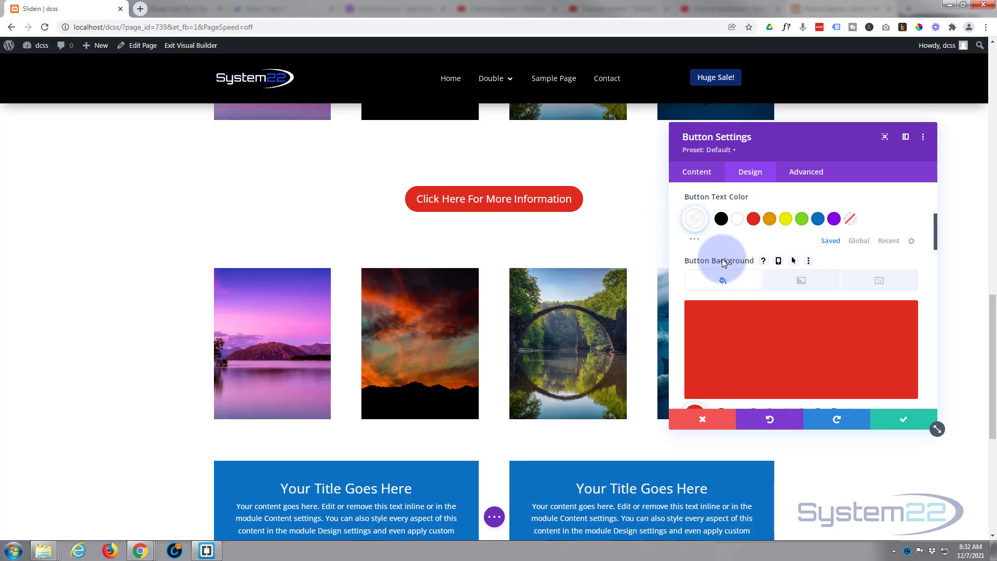
click(794, 262)
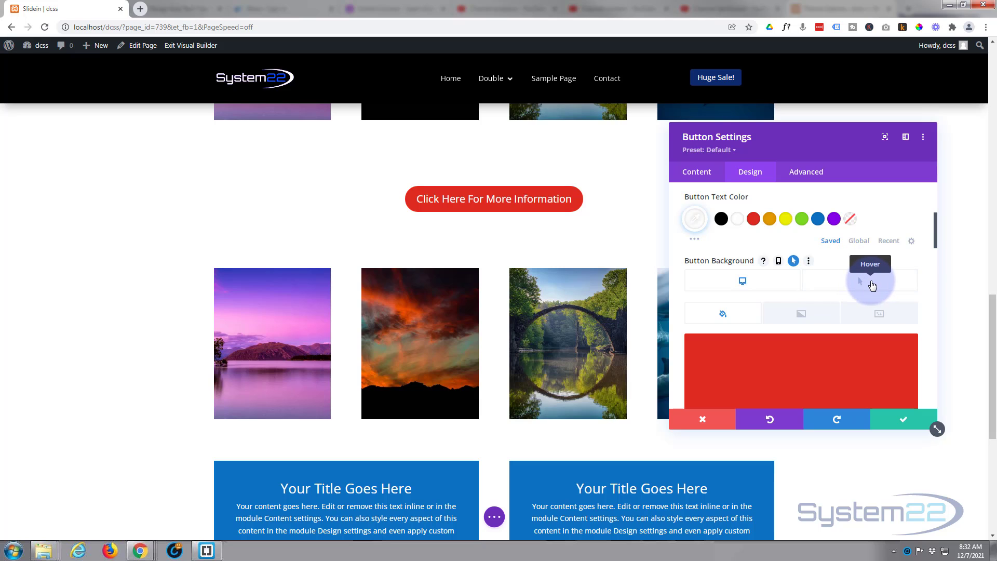
click(872, 285)
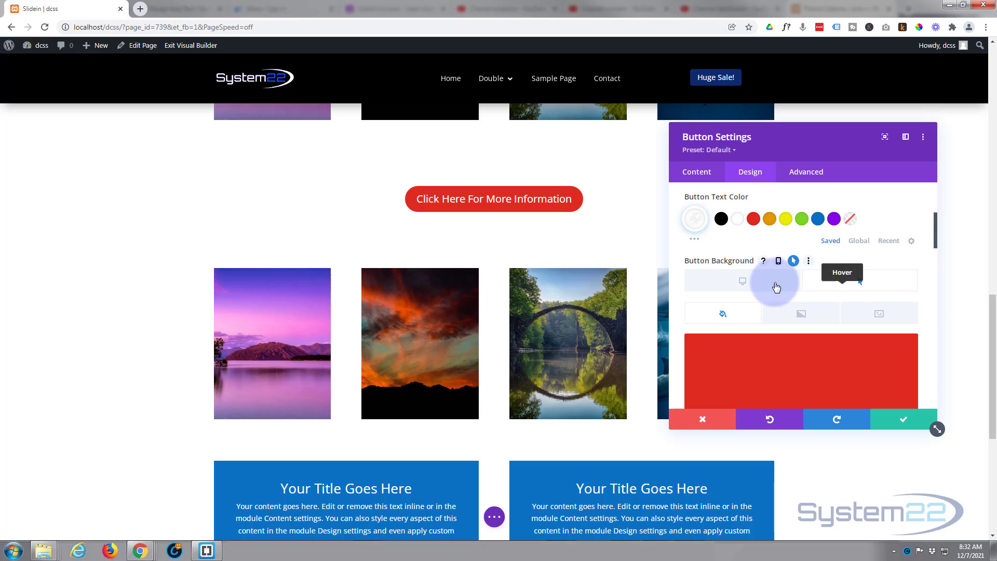
click(748, 284)
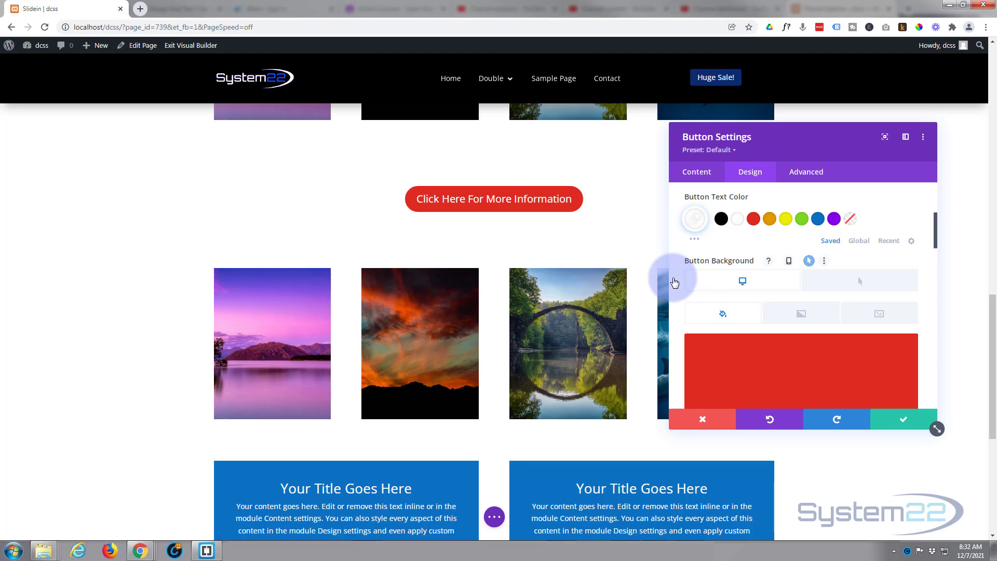
- Search the button icons for "exc" and choose the circled exclamation mark as the button's icon
scroll(677, 278, down, 1)
scroll(677, 277, down, 8)
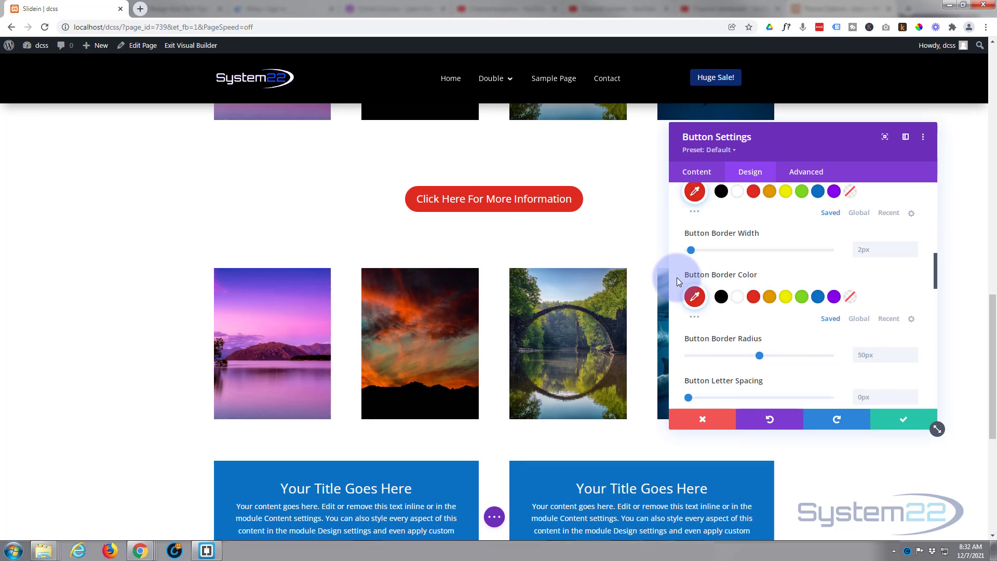
scroll(677, 277, down, 3)
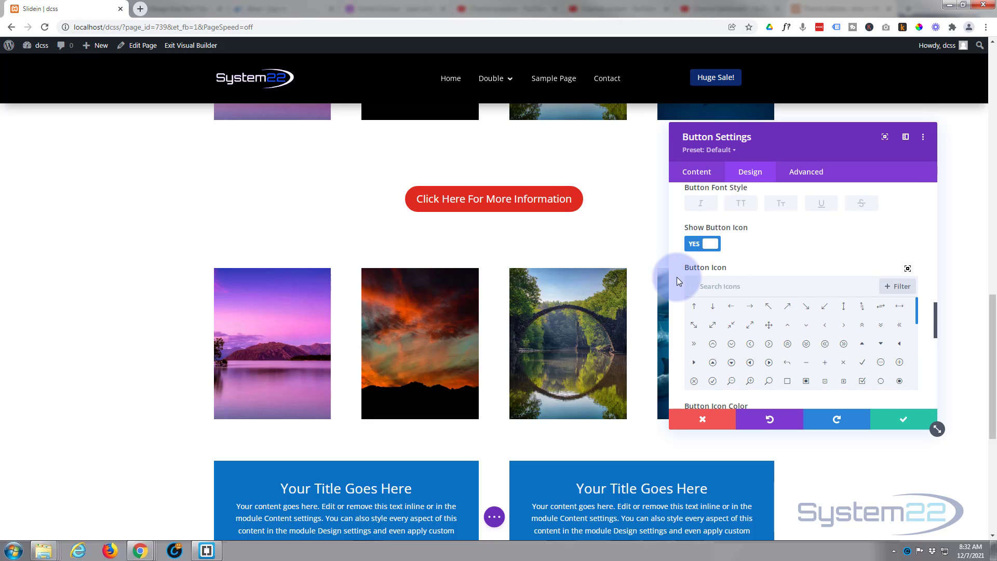
scroll(677, 281, down, 1)
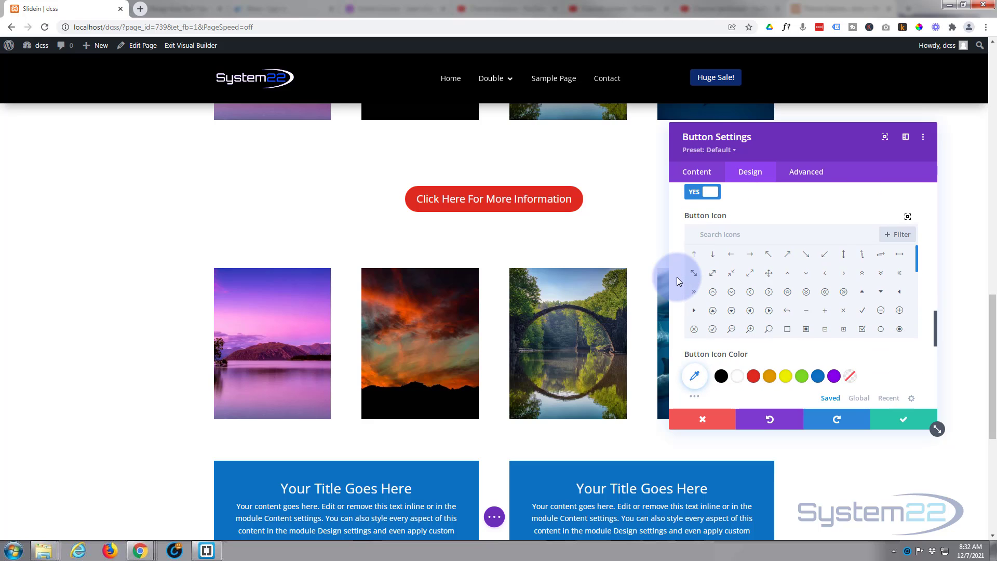
click(707, 235)
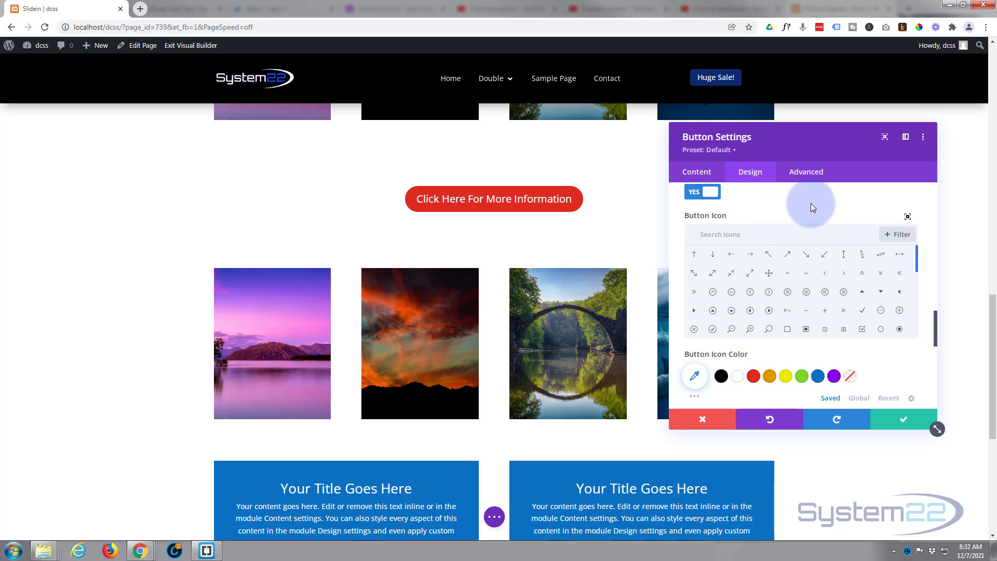
text(exc)
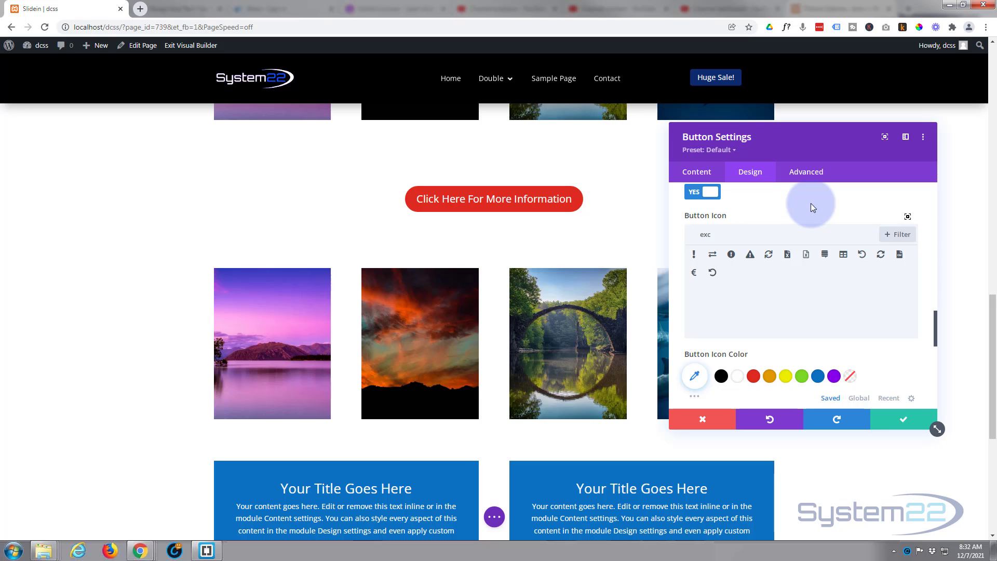
click(731, 256)
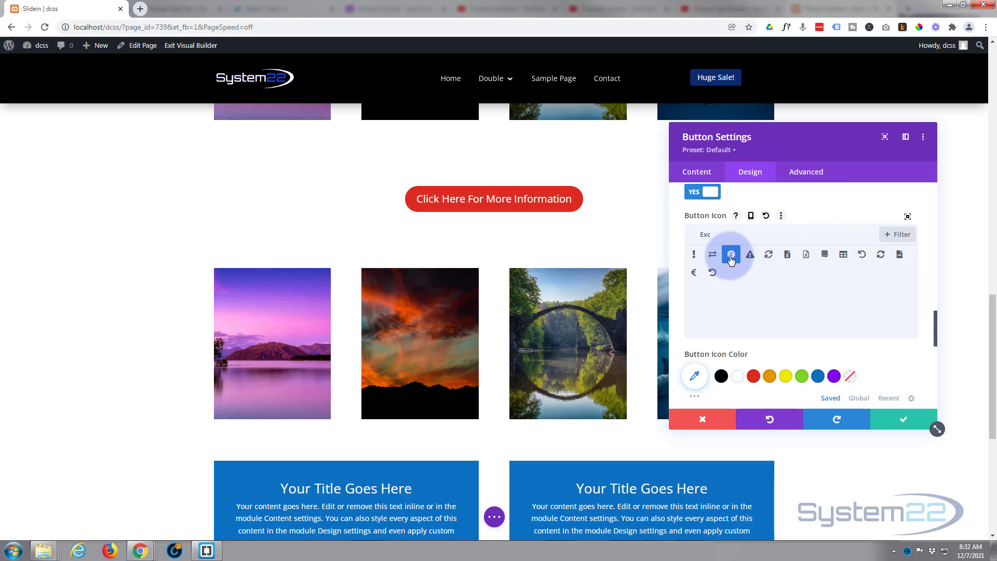
- Turn off showing the button icon only on hover, keeping its placement on the right
scroll(676, 301, down, 1)
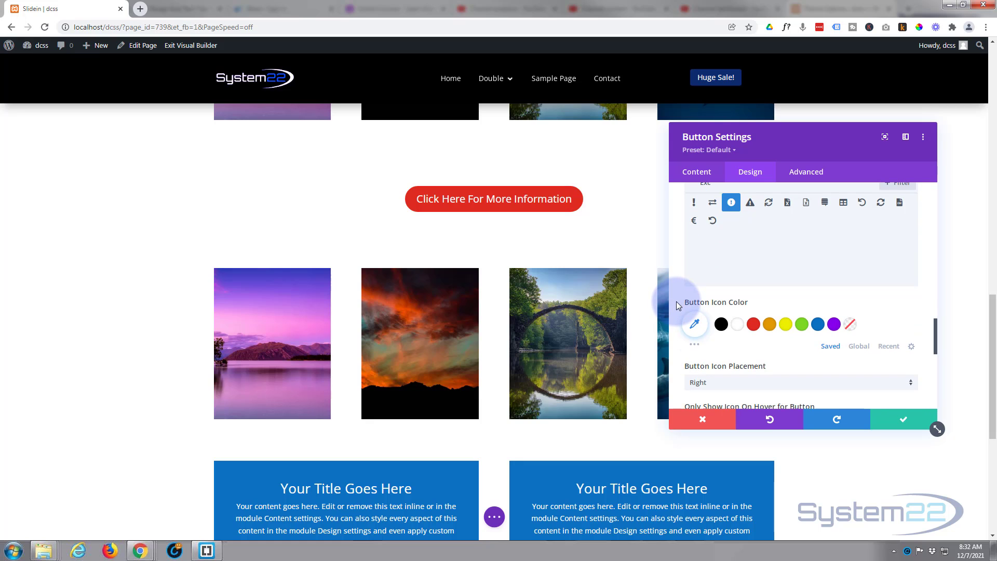
scroll(676, 301, down, 2)
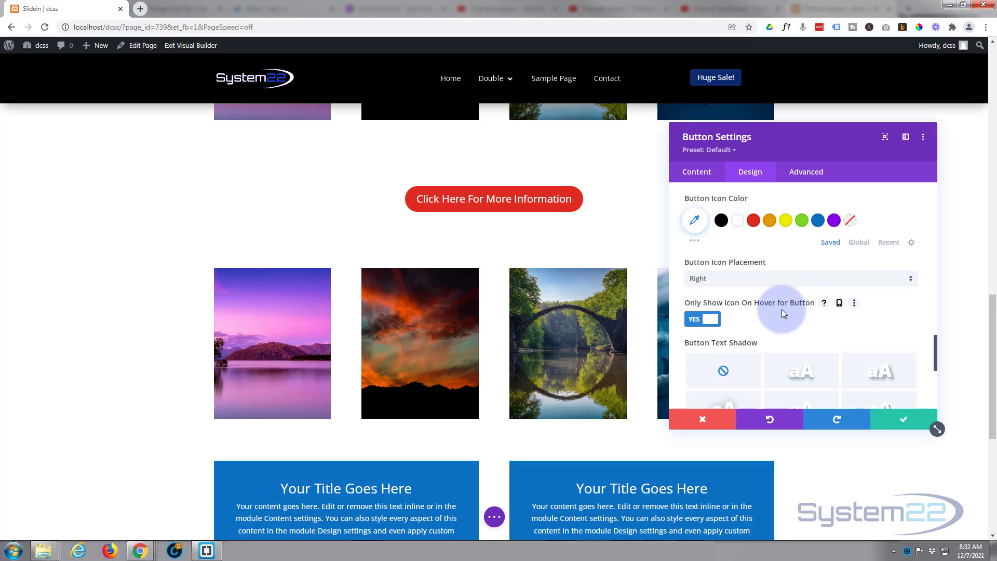
click(695, 315)
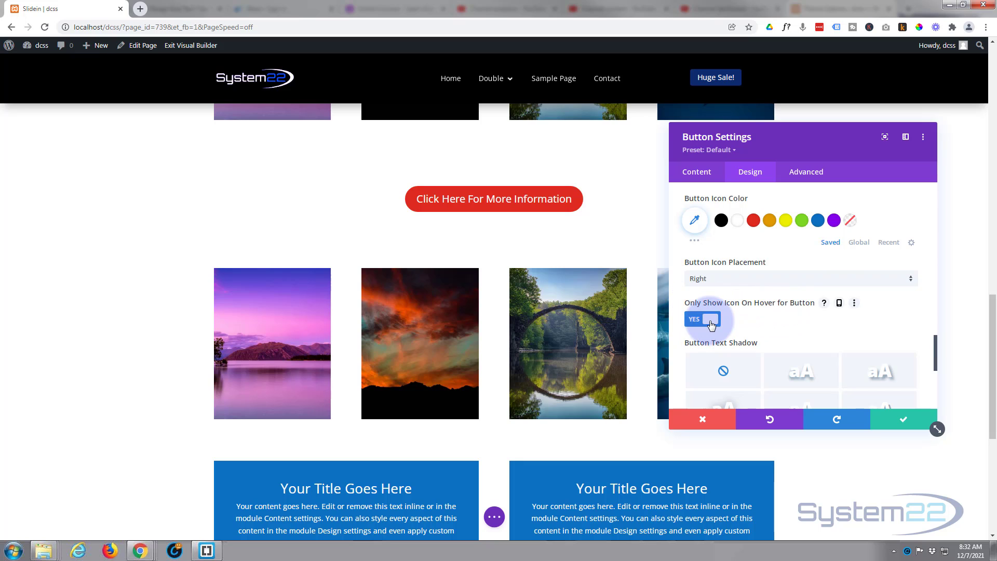
click(690, 315)
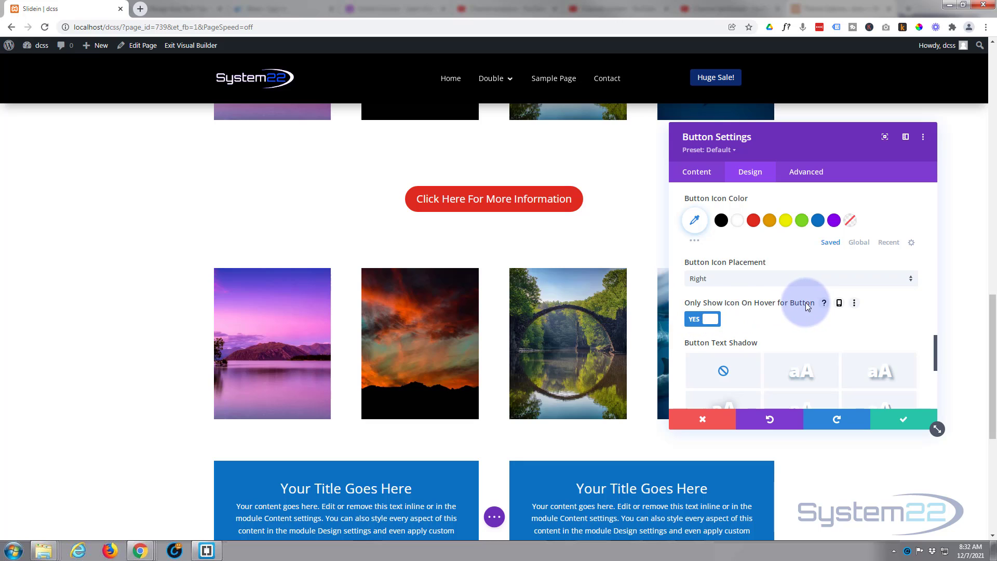
click(714, 322)
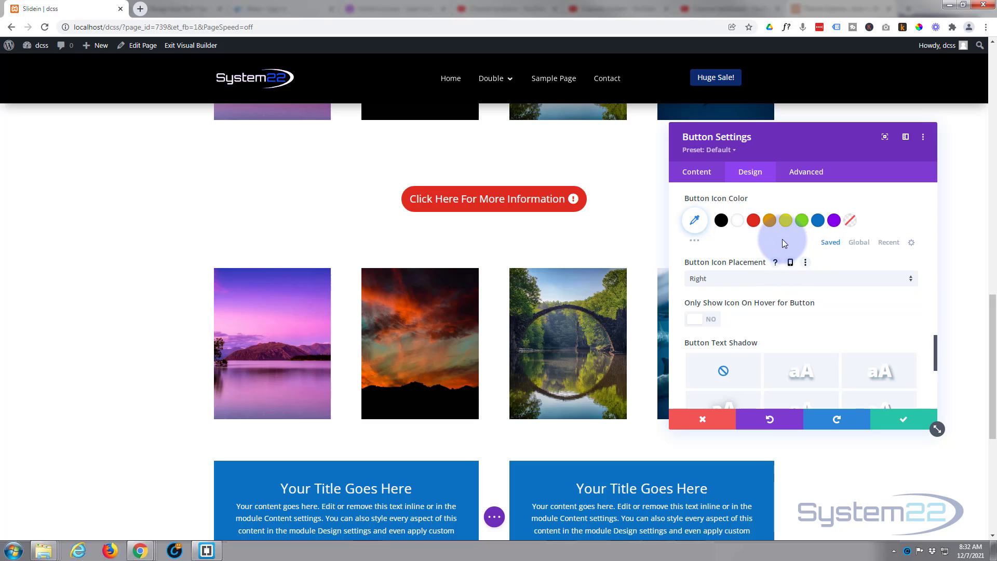
- Apply the box shadow preset that casts a shadow directly beneath the button
scroll(781, 239, down, 10)
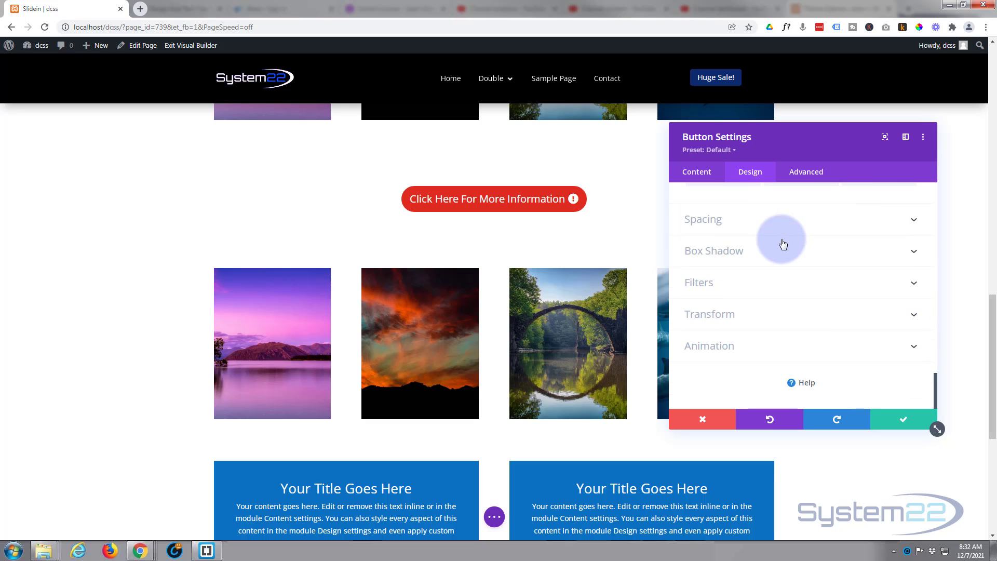
click(824, 255)
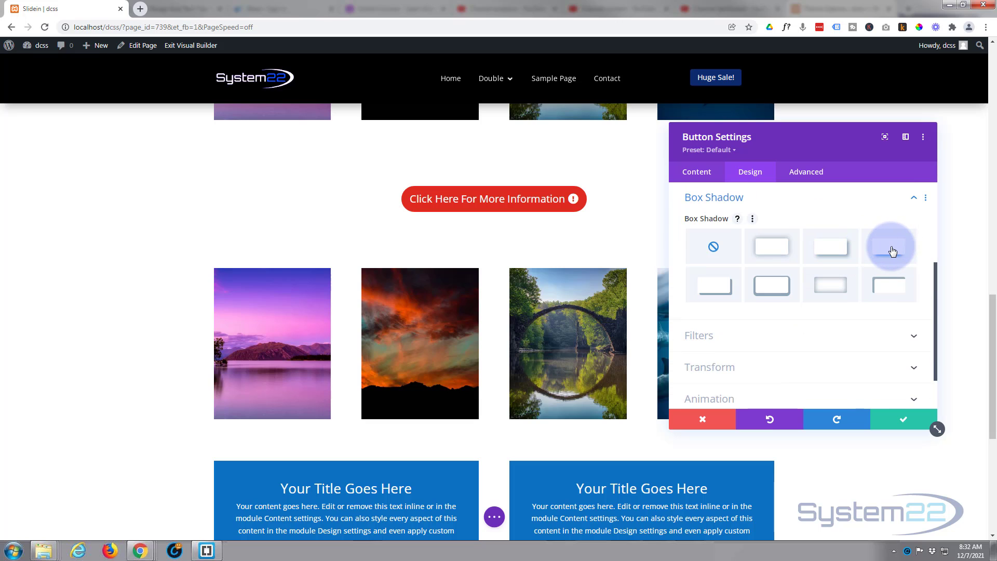
click(892, 252)
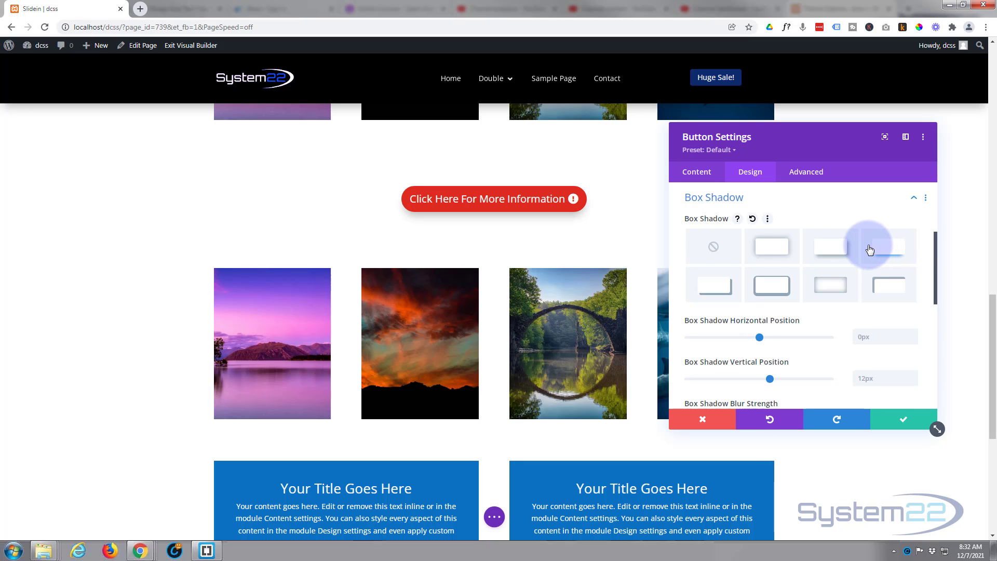
- Enable the horizontal motion scroll effect for the button
click(808, 175)
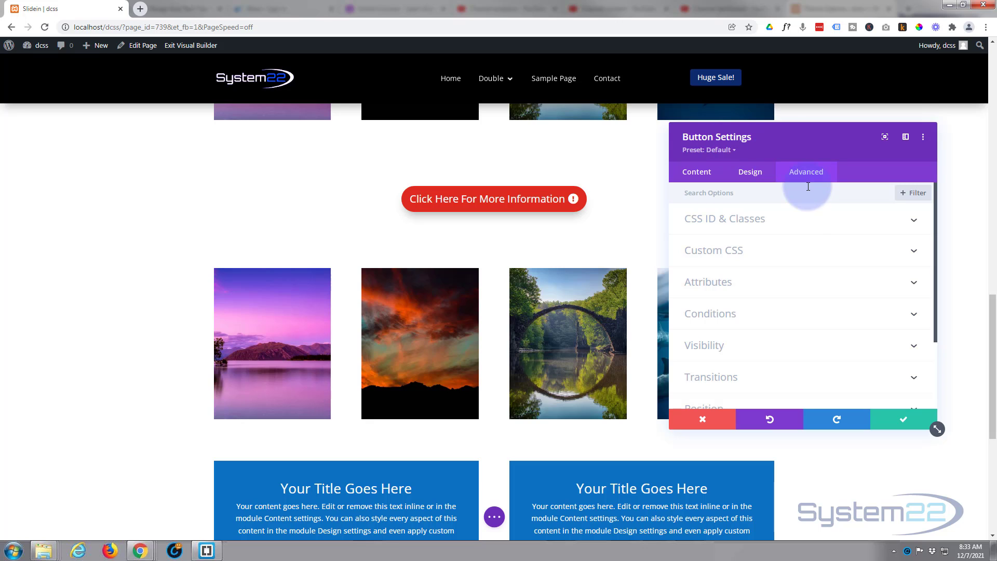
scroll(793, 240, down, 2)
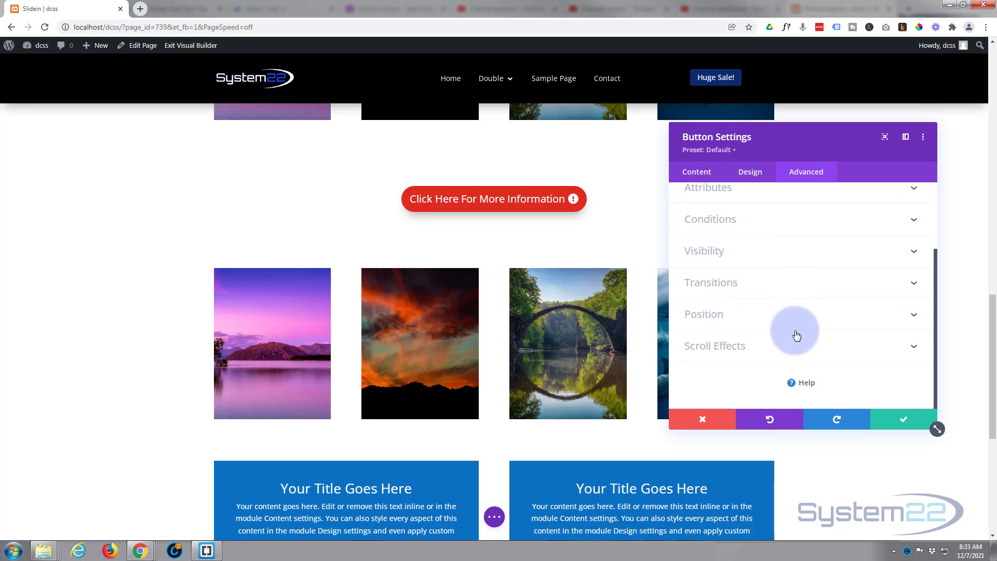
click(801, 340)
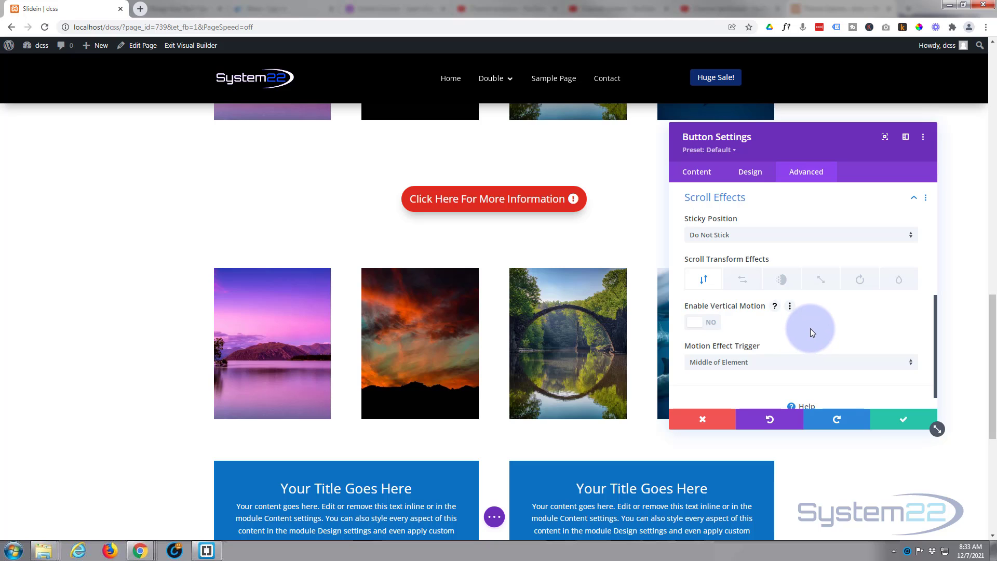
click(743, 281)
click(708, 324)
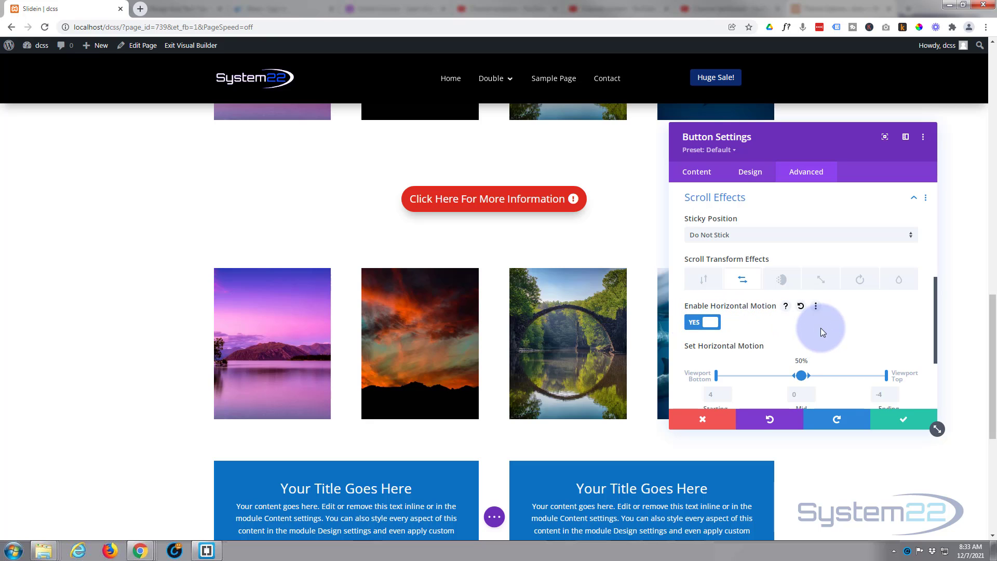
- Set the horizontal motion's starting offset to -4
scroll(821, 328, down, 2)
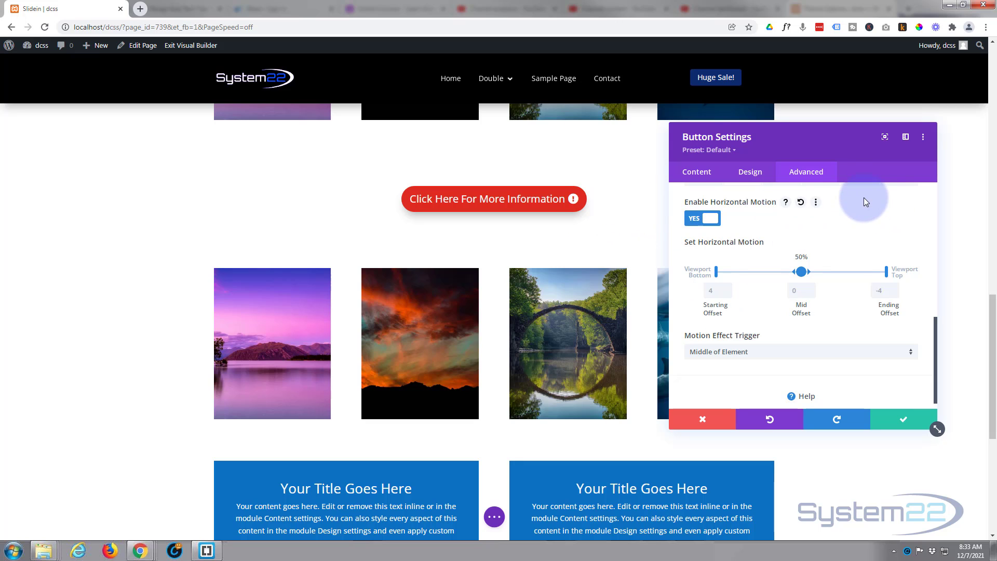
click(726, 293)
click(727, 292)
click(727, 292)
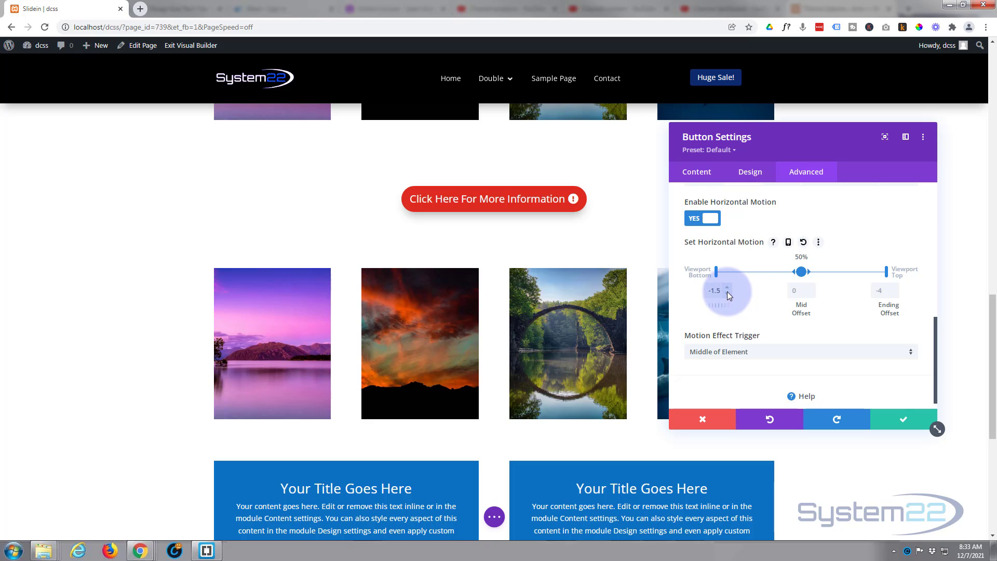
click(727, 292)
click(727, 293)
click(727, 292)
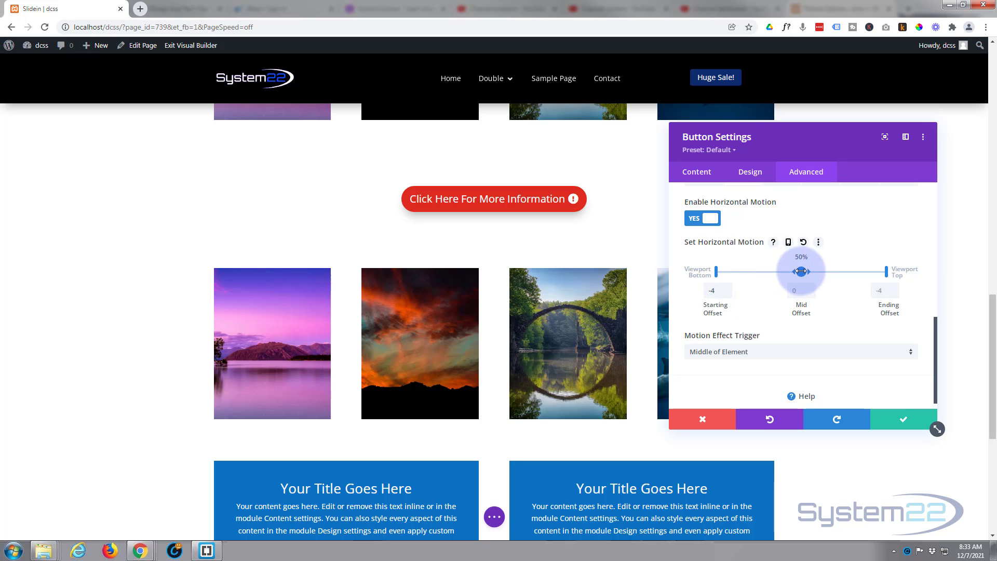
- Move the horizontal motion's mid point to 60% of the viewport and set the ending offset to 0
drag(801, 271, 819, 269)
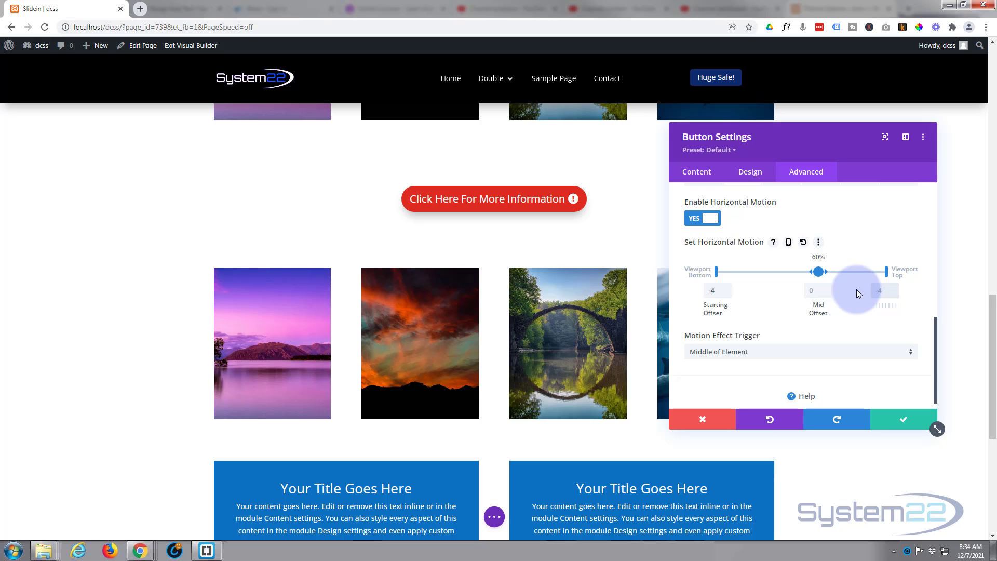
text(0)
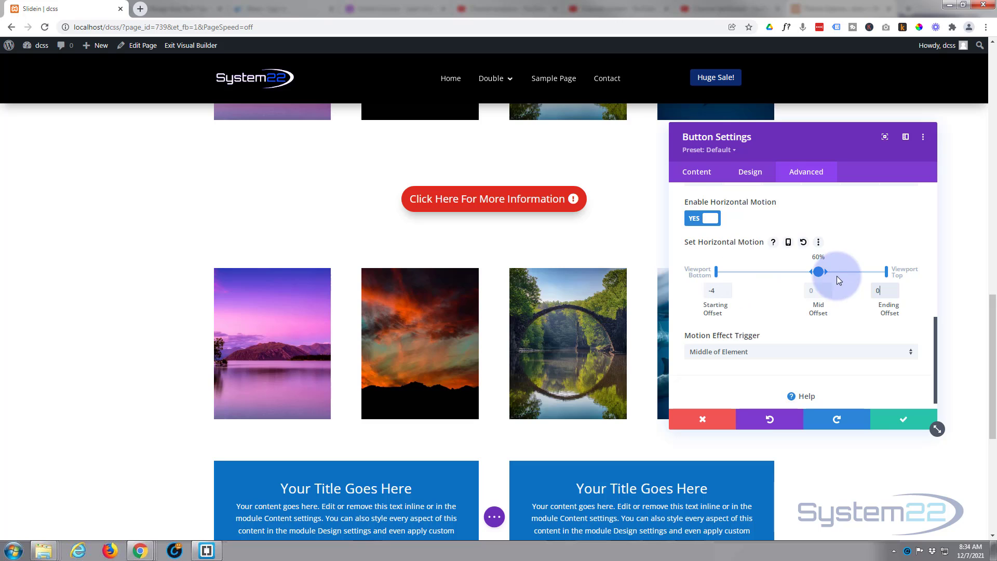
scroll(759, 314, up, 2)
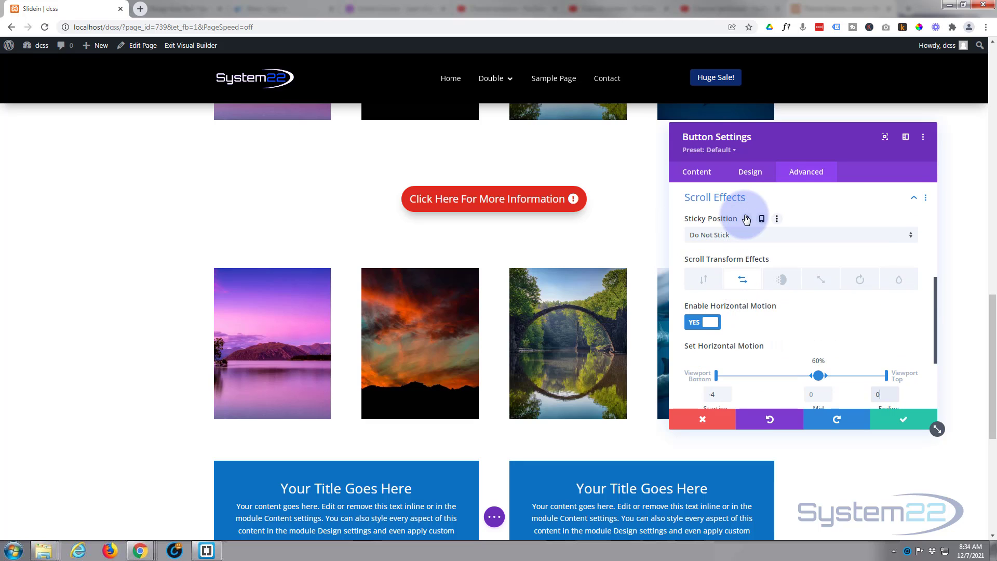
scroll(208, 273, down, 4)
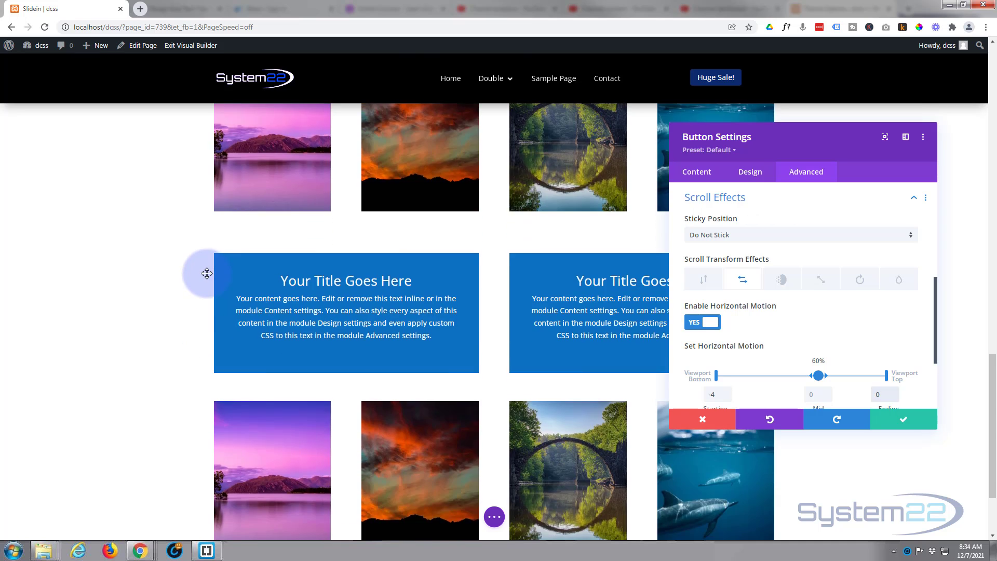
scroll(207, 274, up, 4)
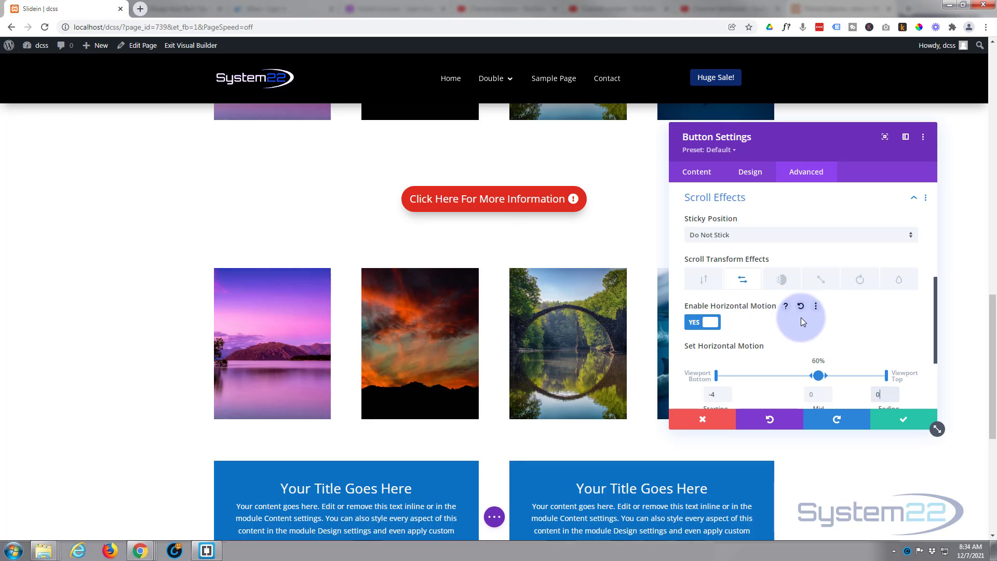
- Enable the fading in and out scroll effect and move its mid point to 60% of the viewport
click(782, 281)
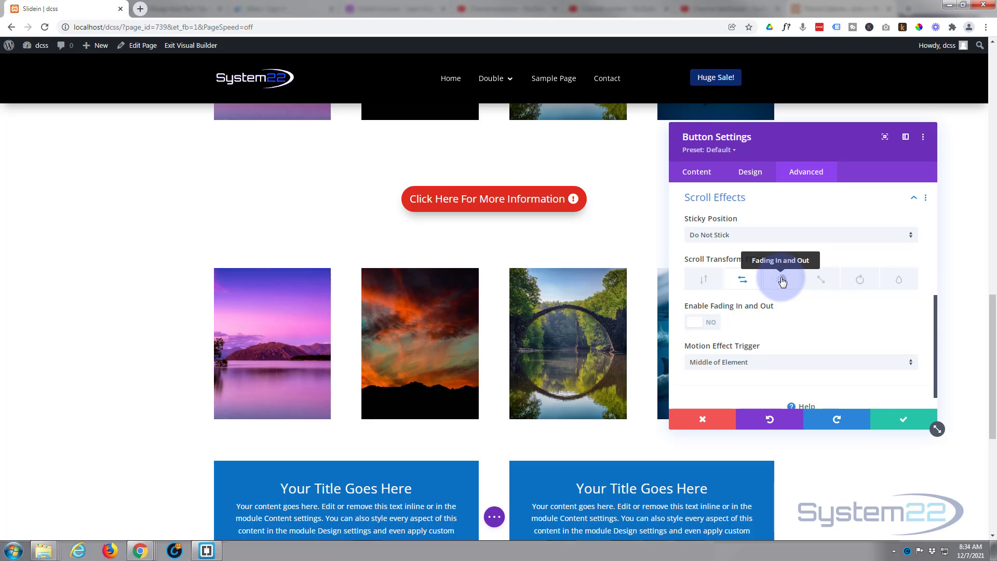
click(705, 323)
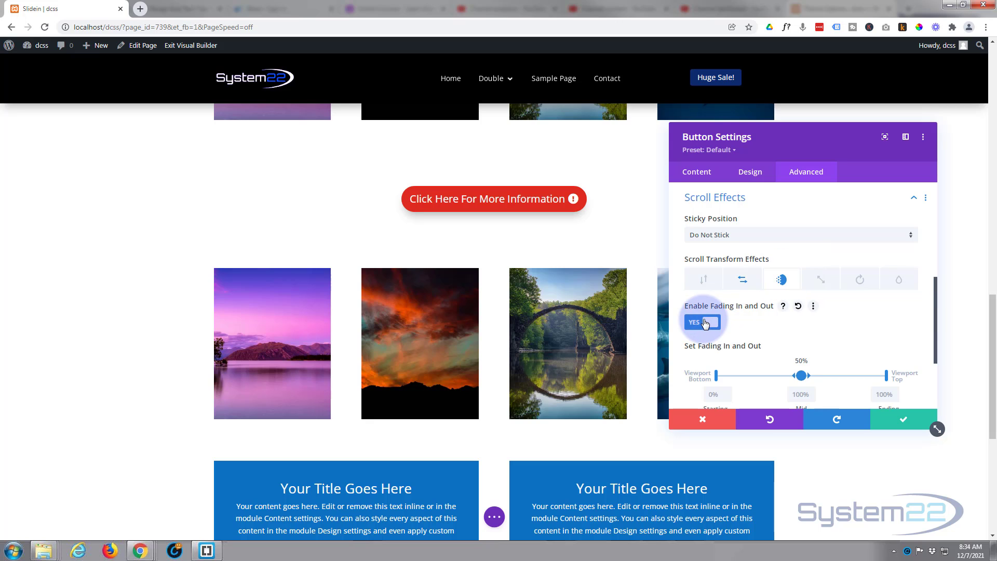
scroll(863, 327, down, 1)
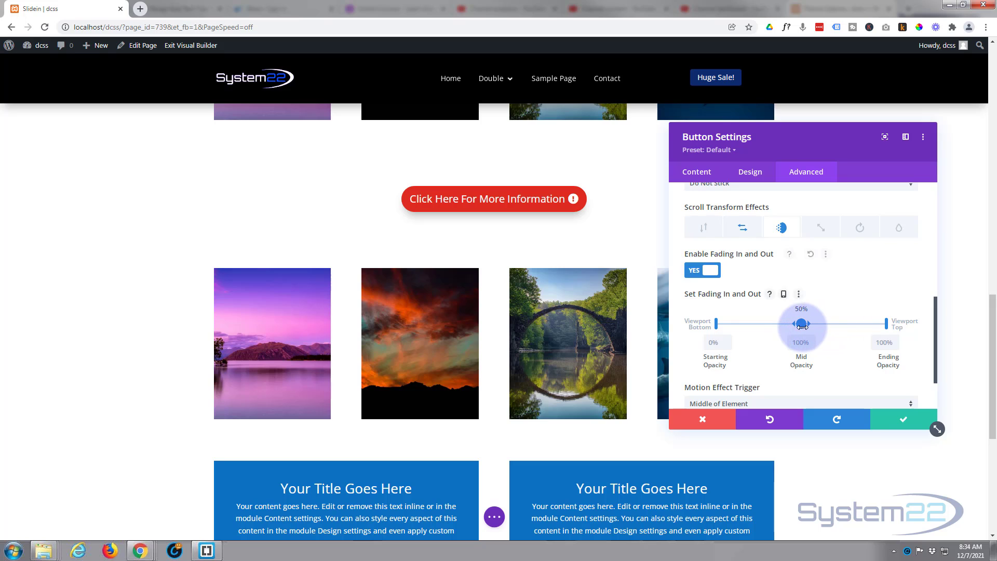
drag(802, 323, 821, 323)
click(714, 348)
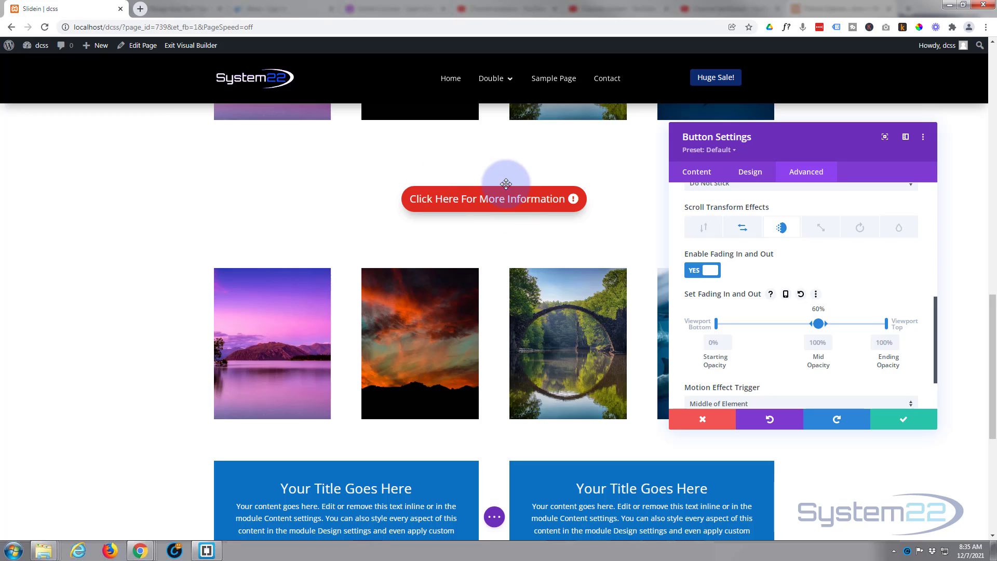
- Check the button's scroll behaviour on the page and save the button settings
mouse_move(512, 91)
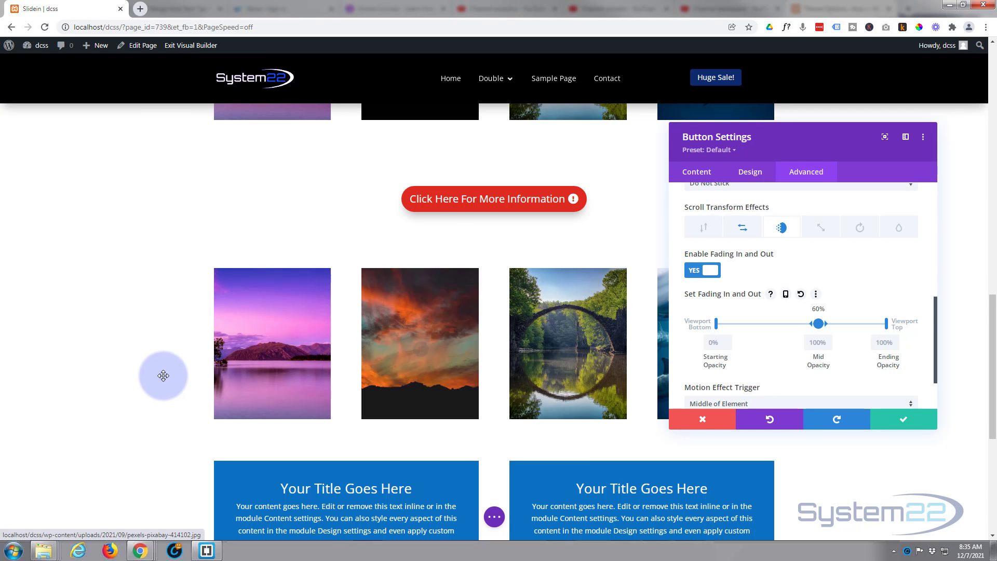
scroll(157, 342, down, 2)
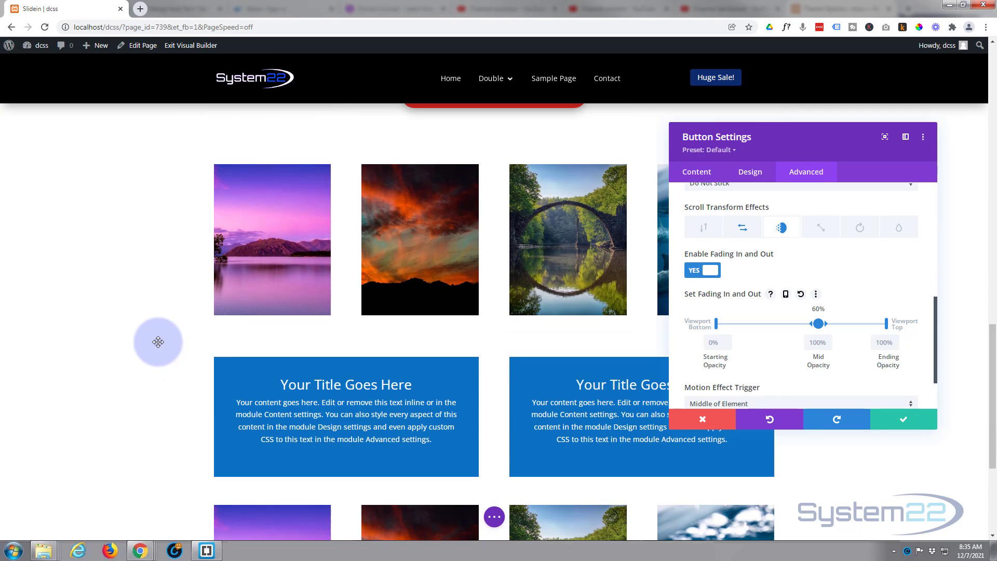
scroll(159, 340, up, 1)
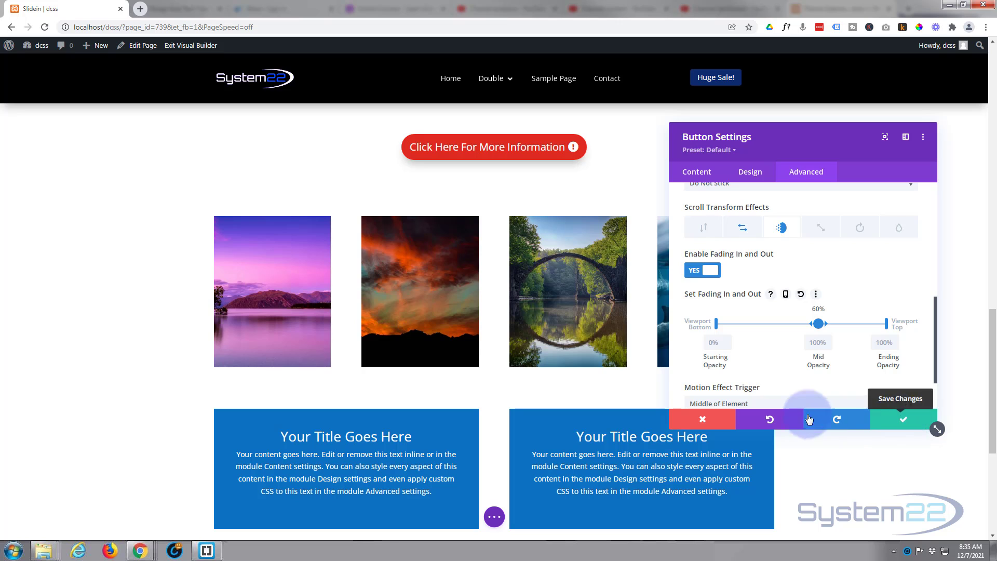
click(915, 420)
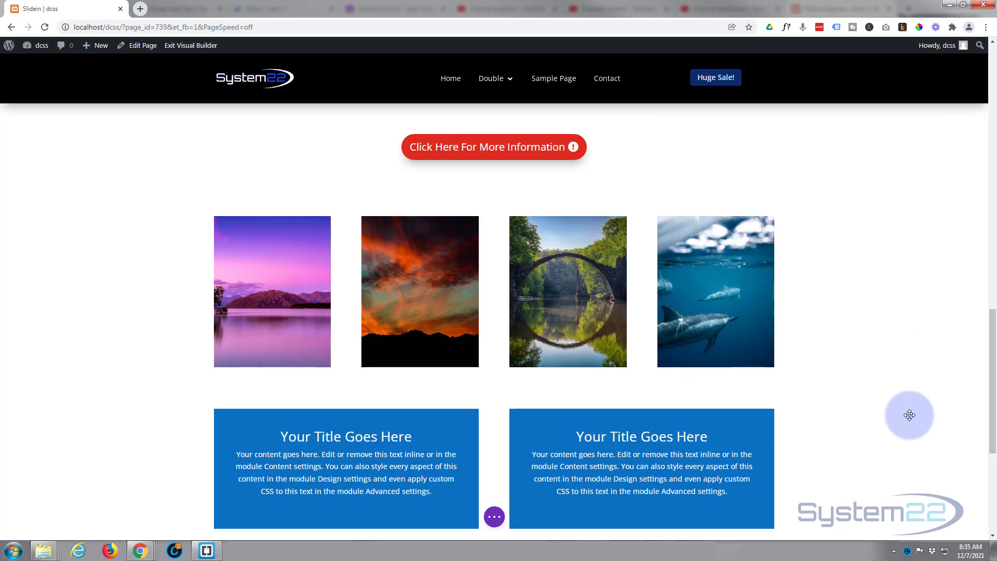
scroll(347, 297, up, 2)
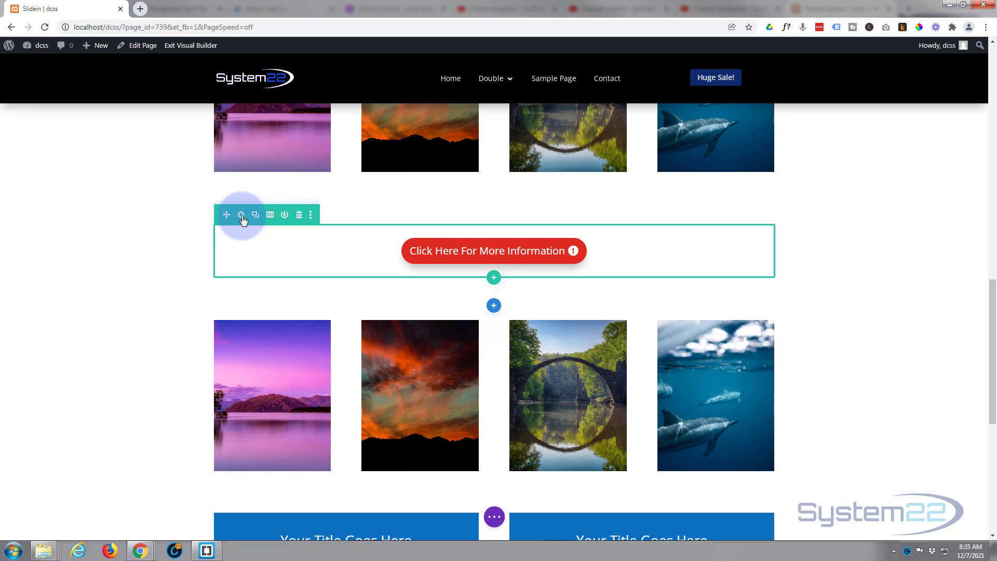
- Set the sticky position of the "Click Here For More Information" button's row to Stick to Top
click(243, 216)
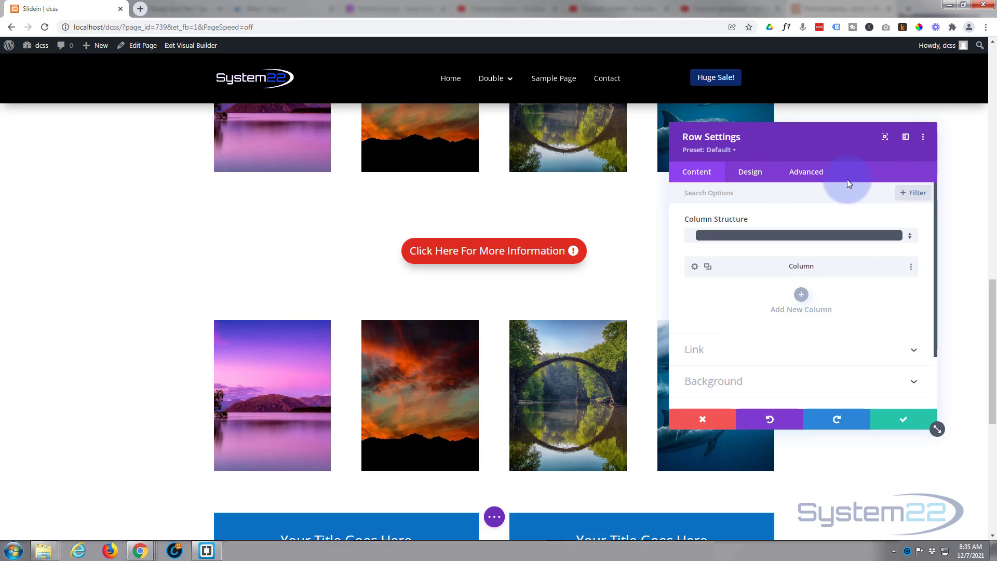
click(806, 174)
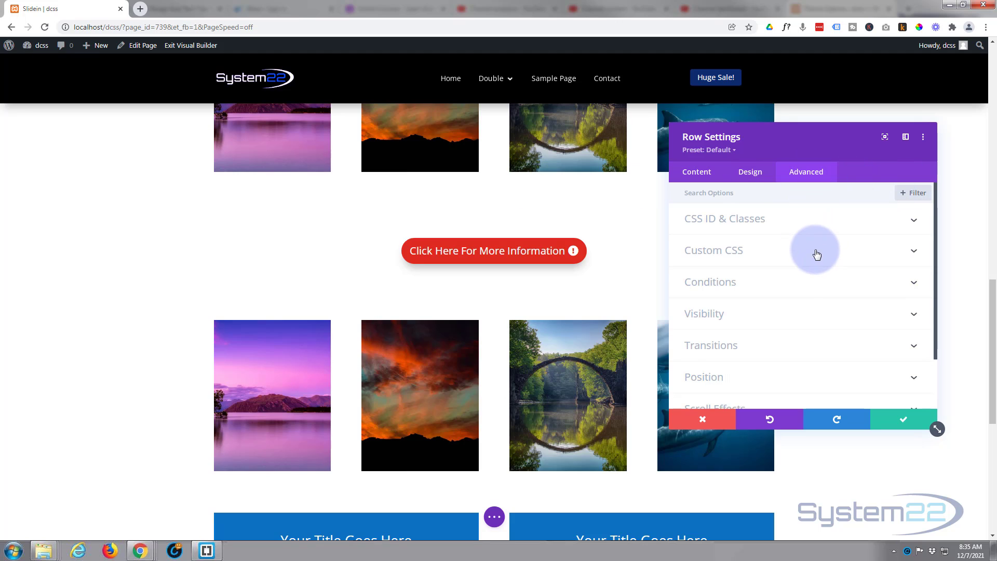
scroll(818, 257, down, 1)
scroll(818, 257, down, 2)
click(806, 345)
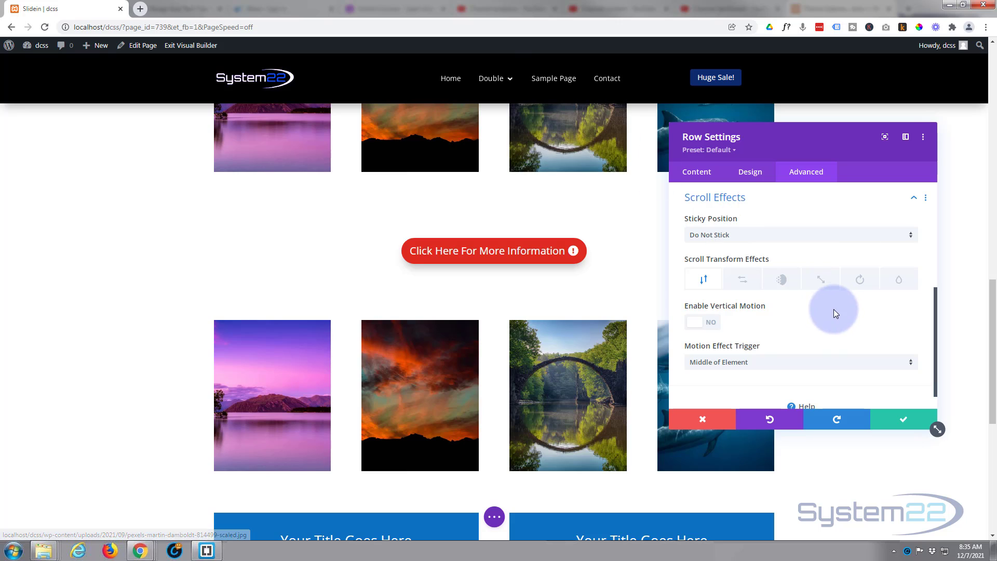
click(784, 235)
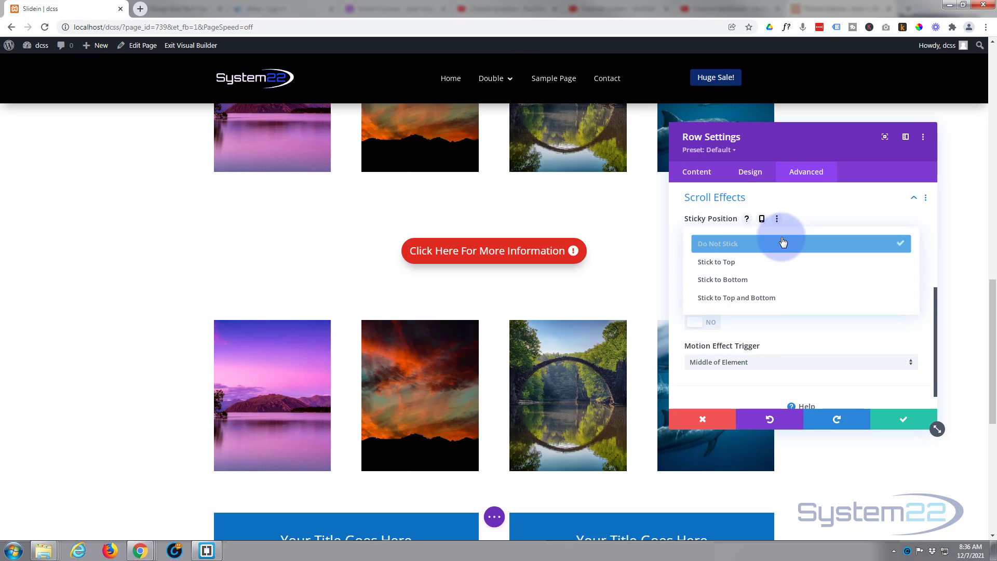
click(756, 268)
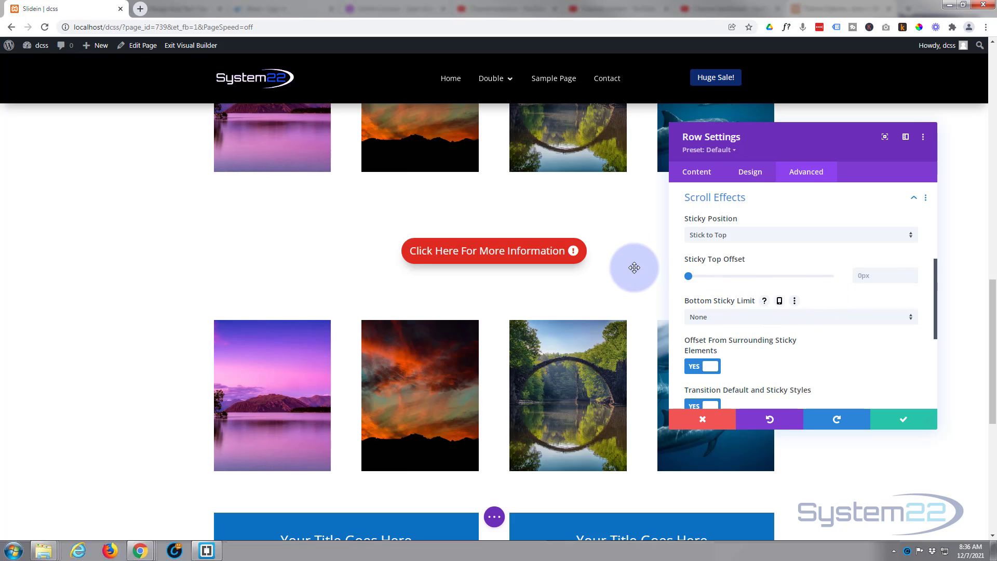
scroll(630, 260, down, 4)
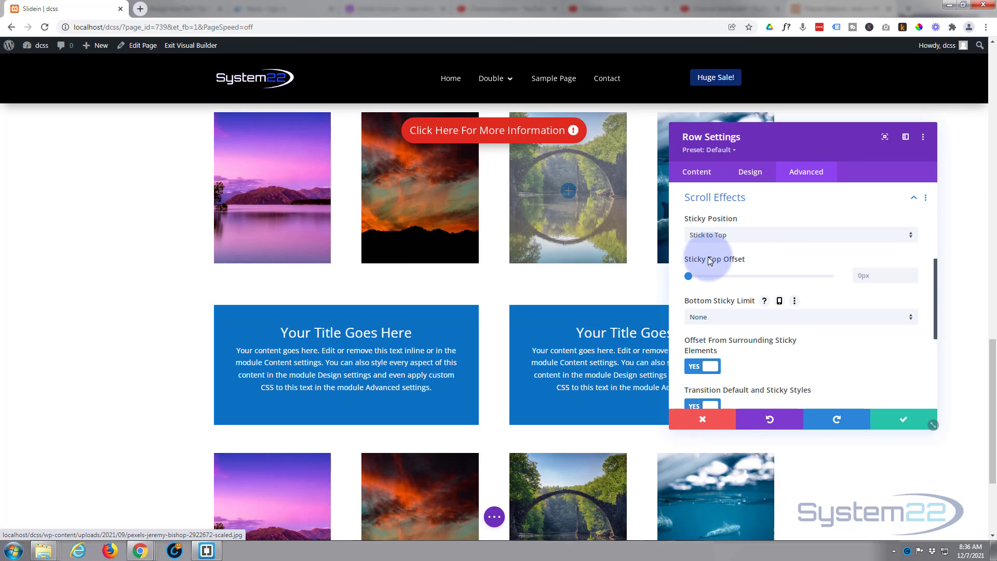
- Try negative sticky top offsets such as -4px on the row and return the offset to 0px
drag(690, 275, 688, 278)
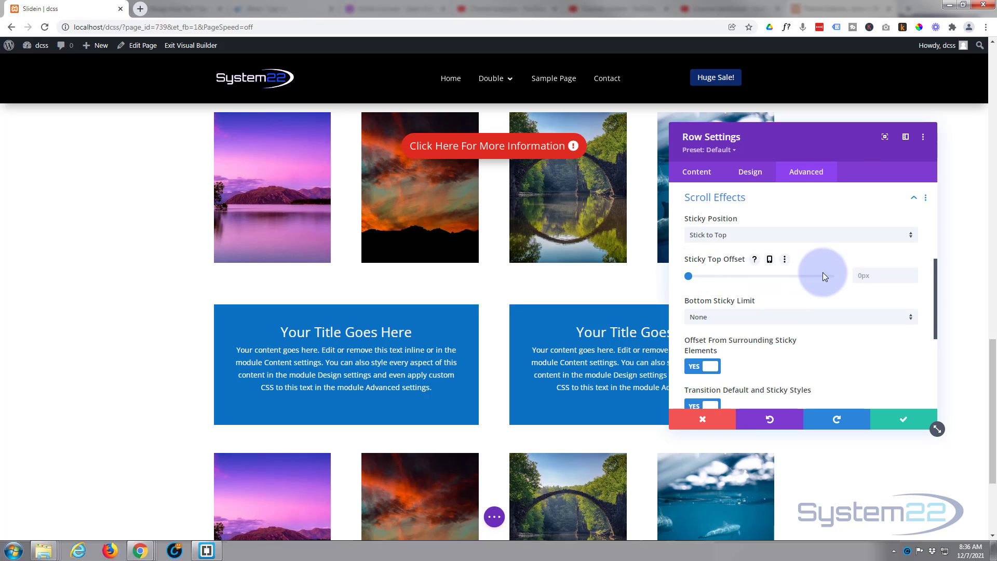
click(912, 281)
click(913, 281)
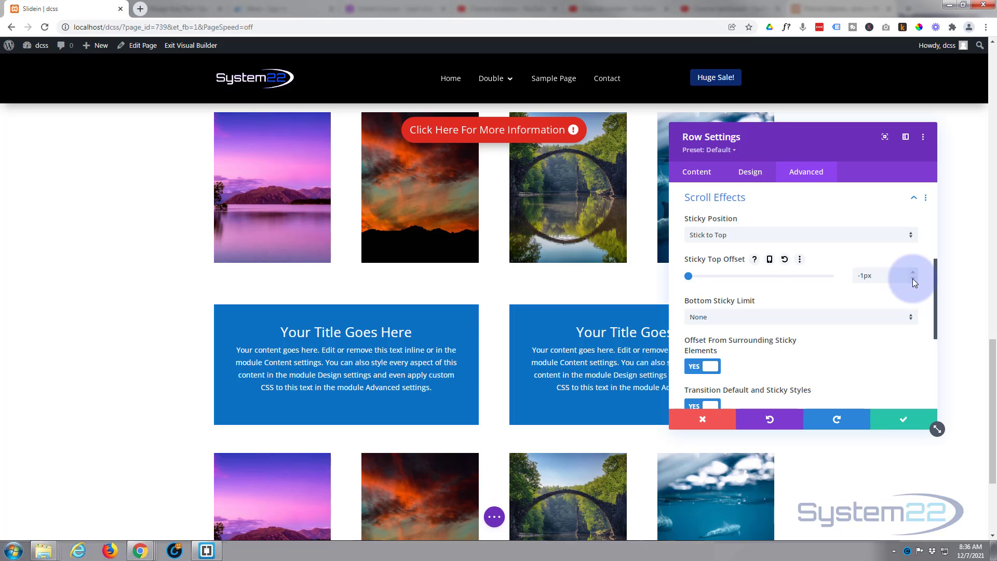
click(912, 280)
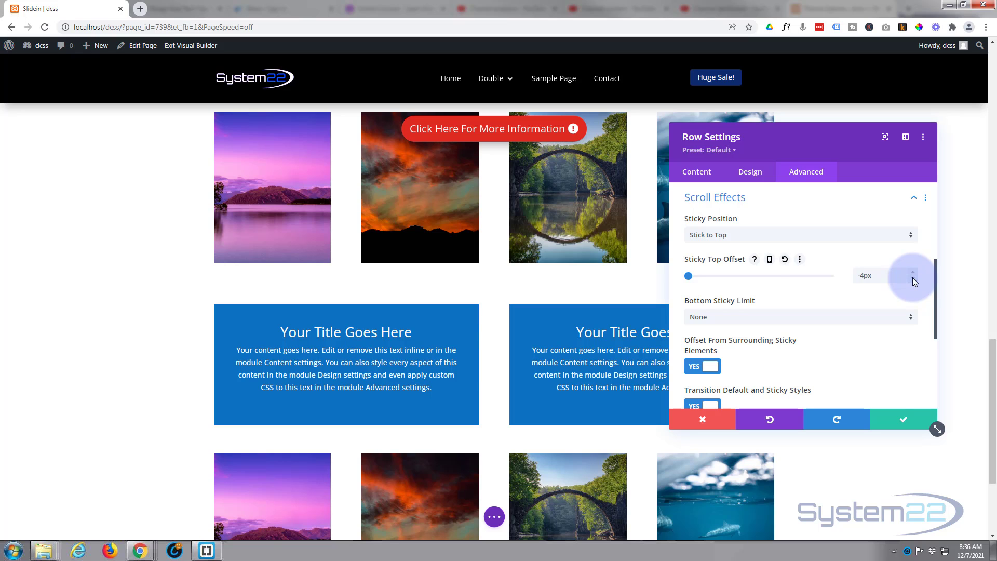
click(913, 280)
drag(912, 277, 845, 274)
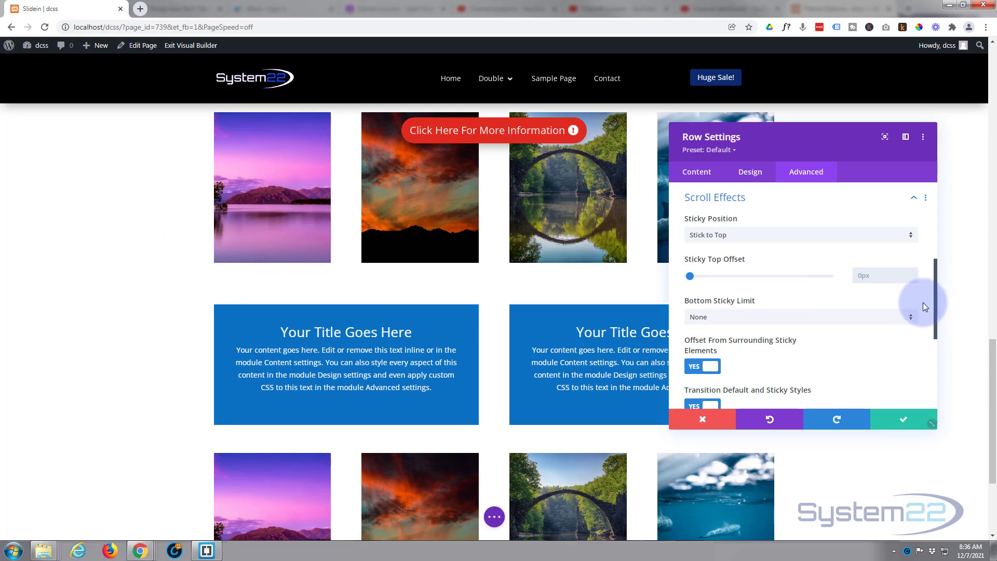
- Review the row's bottom sticky limit options and check how the row sticks on the page in the builder
click(846, 318)
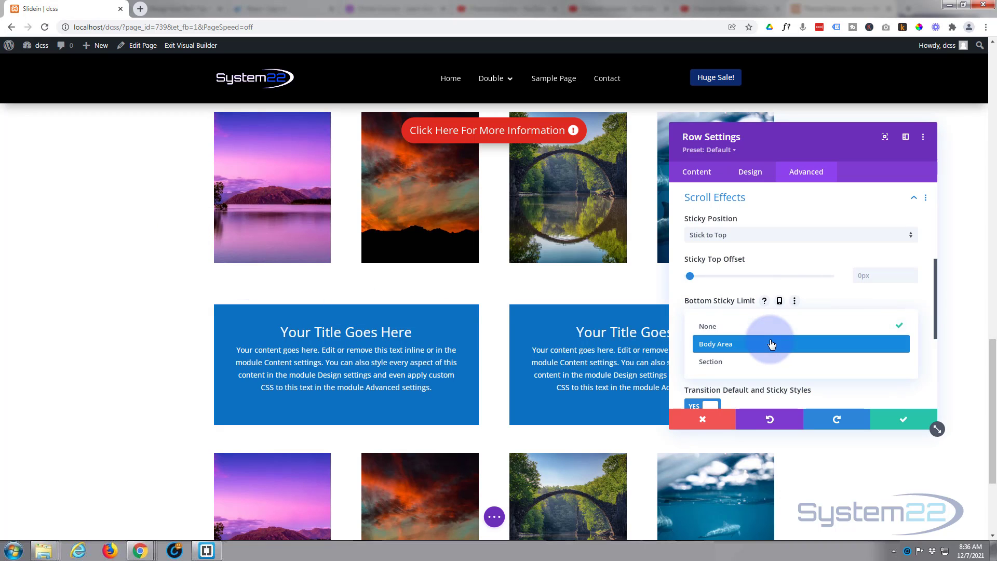
click(679, 304)
scroll(430, 314, down, 3)
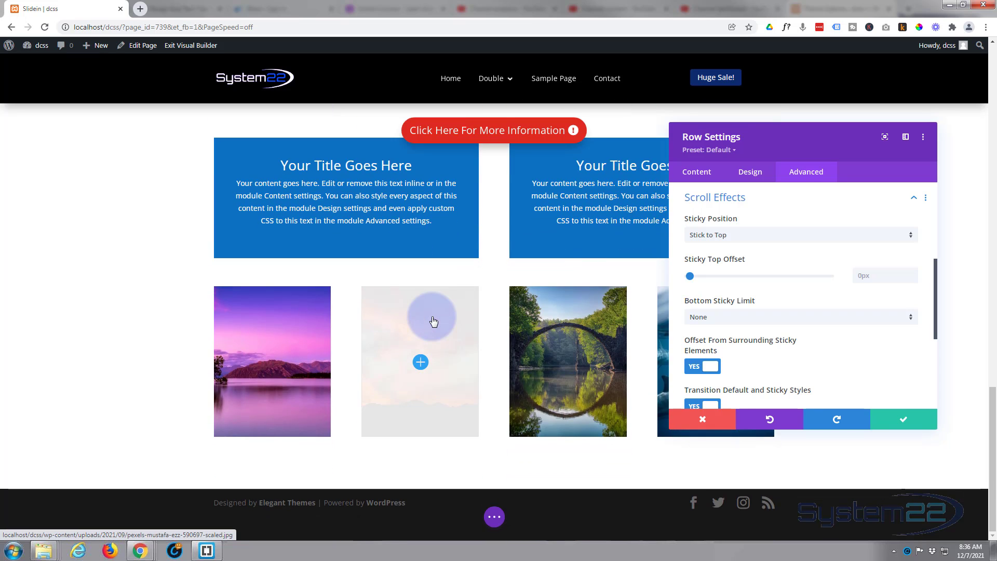
scroll(432, 322, up, 5)
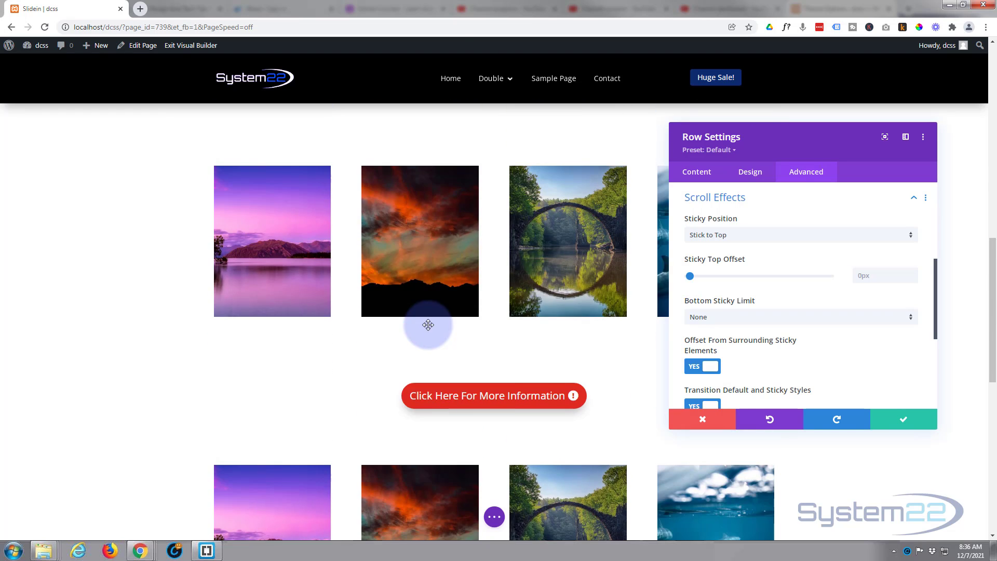
scroll(428, 324, up, 3)
scroll(428, 324, down, 3)
scroll(428, 325, up, 1)
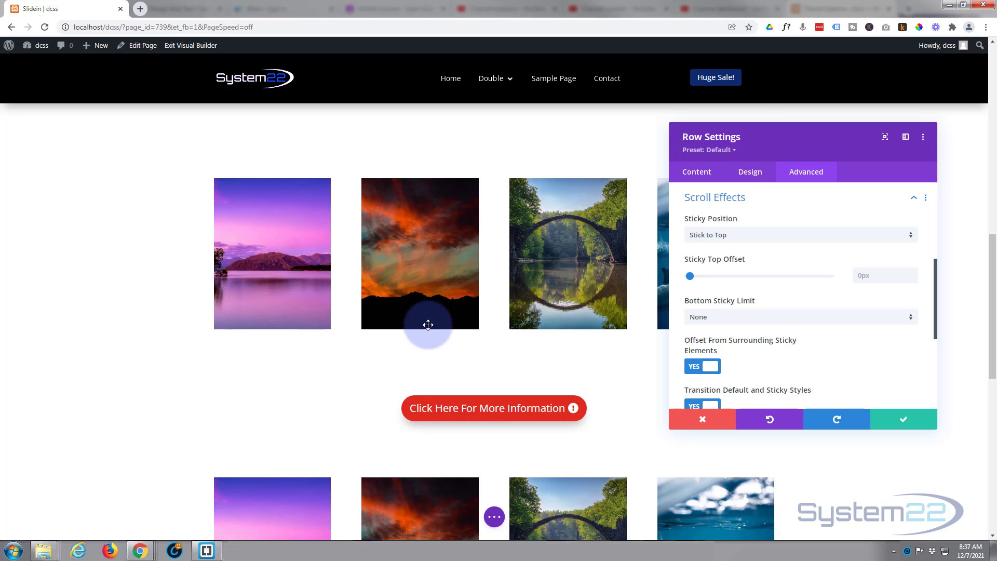
scroll(428, 324, up, 4)
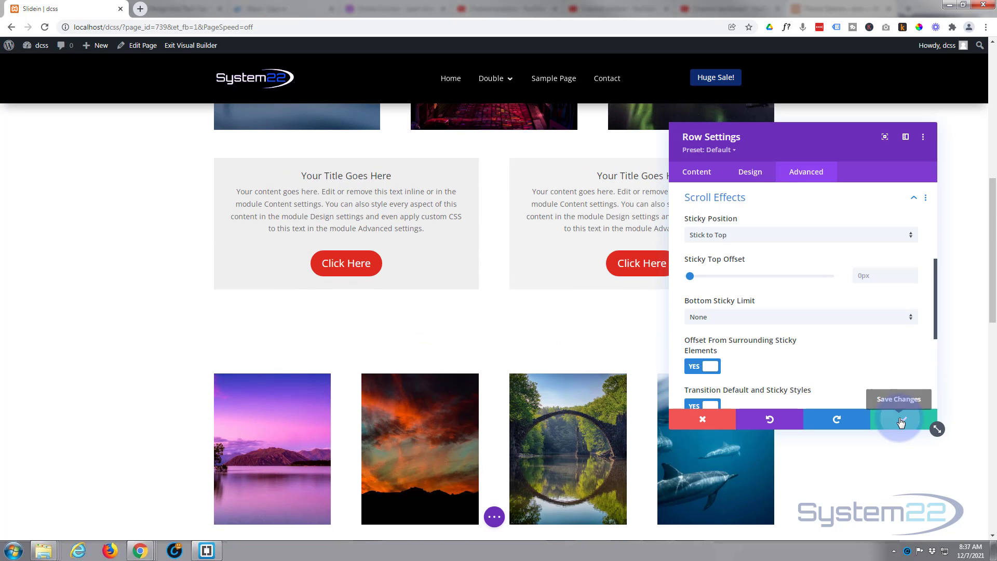
- Save the row settings and the page, and exit the Visual Builder
click(901, 421)
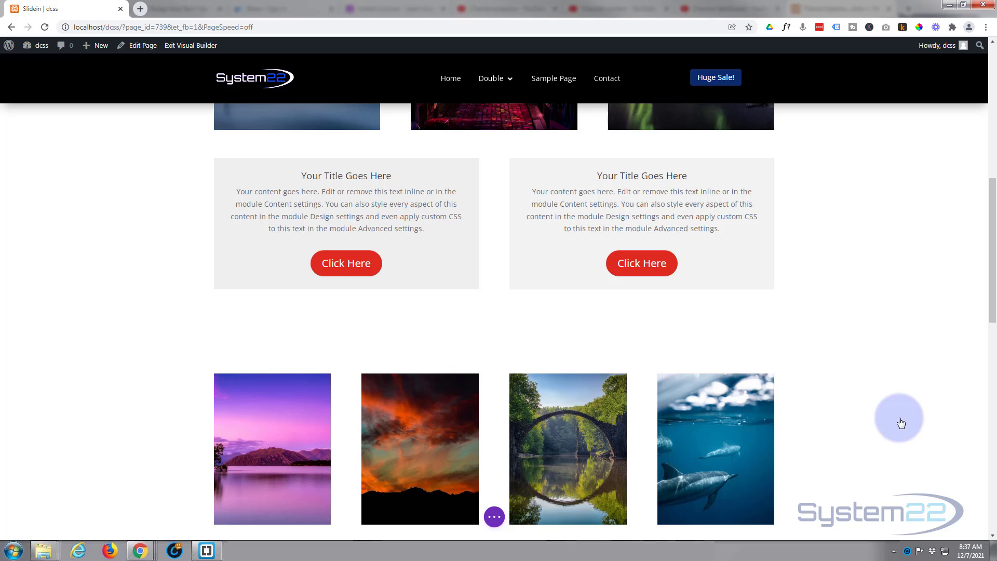
click(494, 516)
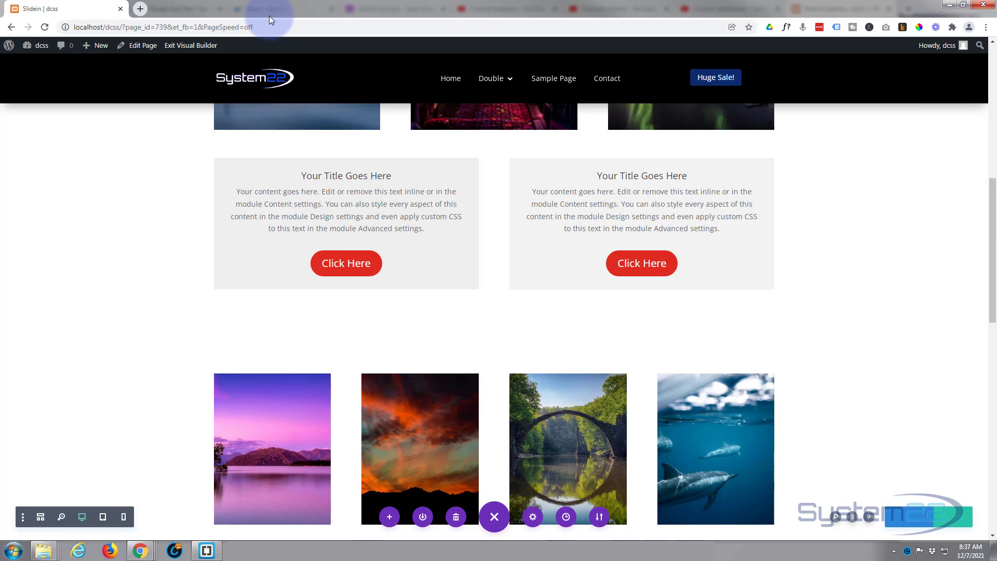
click(208, 47)
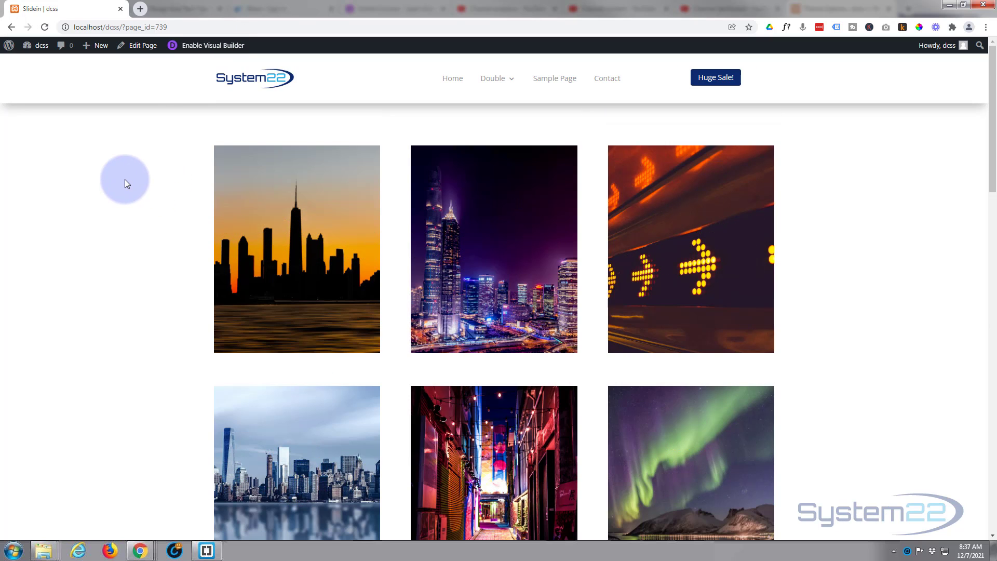
- Examine on the live page how the "Click Here For More Information" button slides in, fades in and sticks below the header in both scroll directions
scroll(124, 179, down, 4)
scroll(125, 179, down, 2)
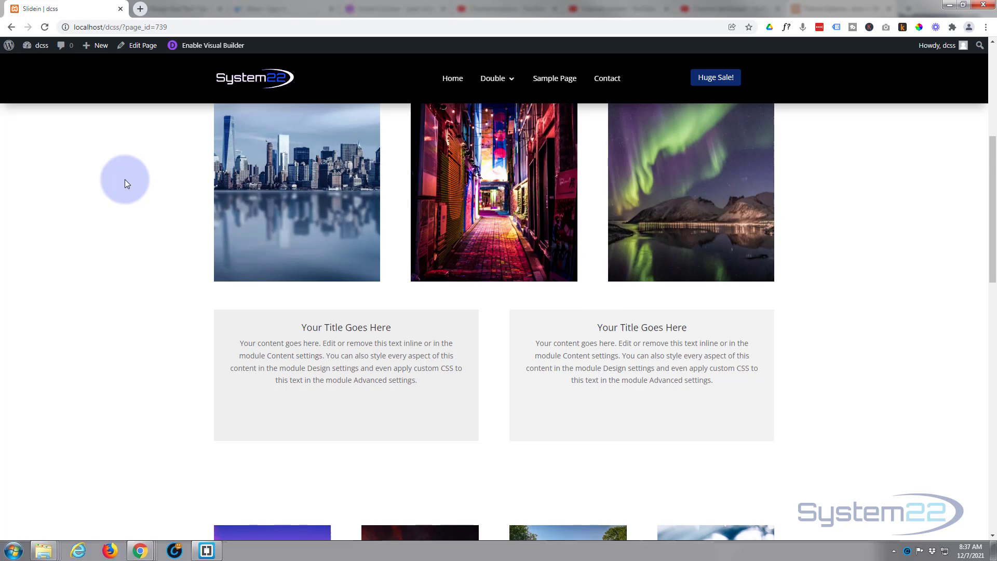
scroll(125, 179, down, 3)
scroll(125, 179, down, 2)
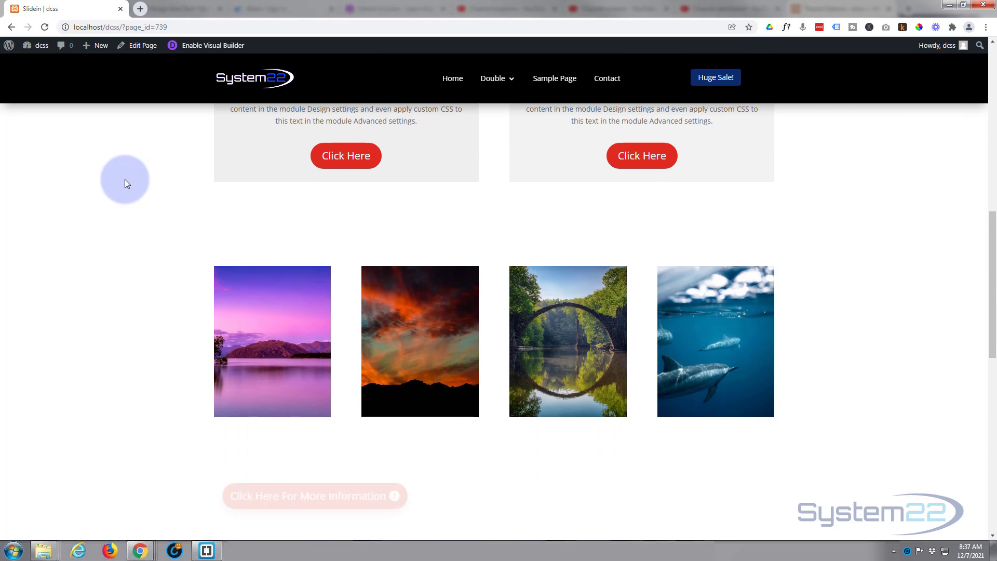
scroll(125, 184, down, 4)
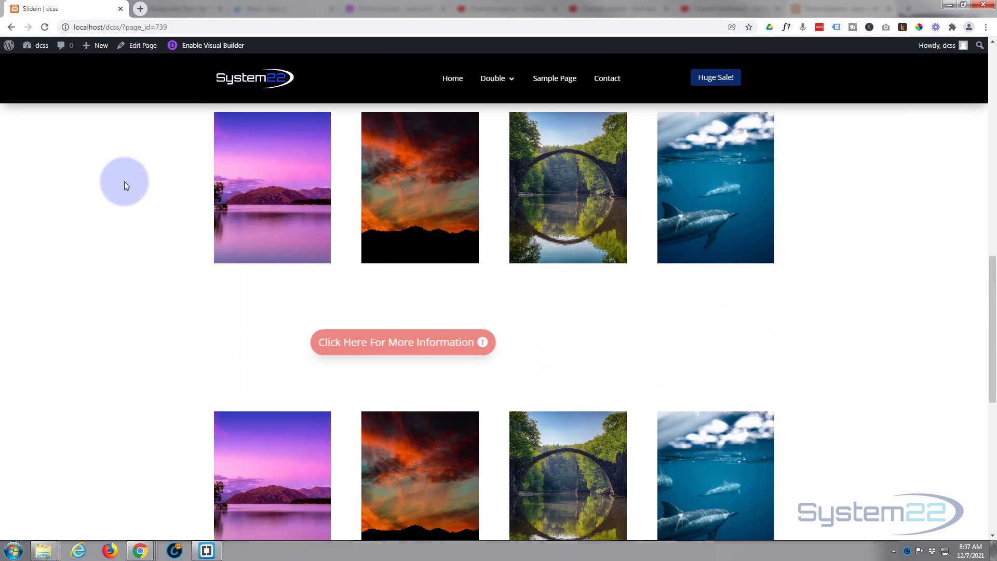
scroll(124, 182, down, 2)
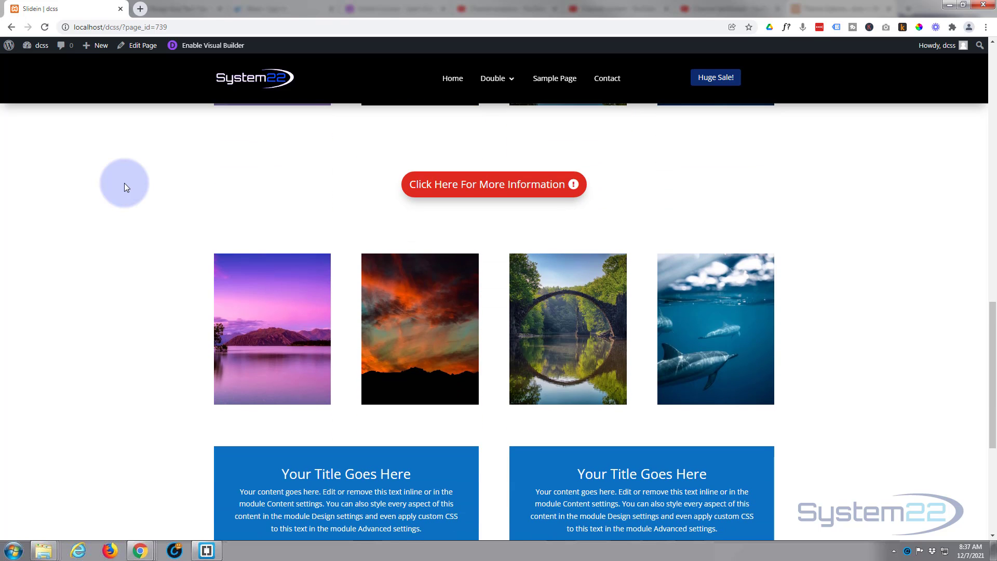
scroll(124, 183, down, 4)
scroll(123, 190, down, 2)
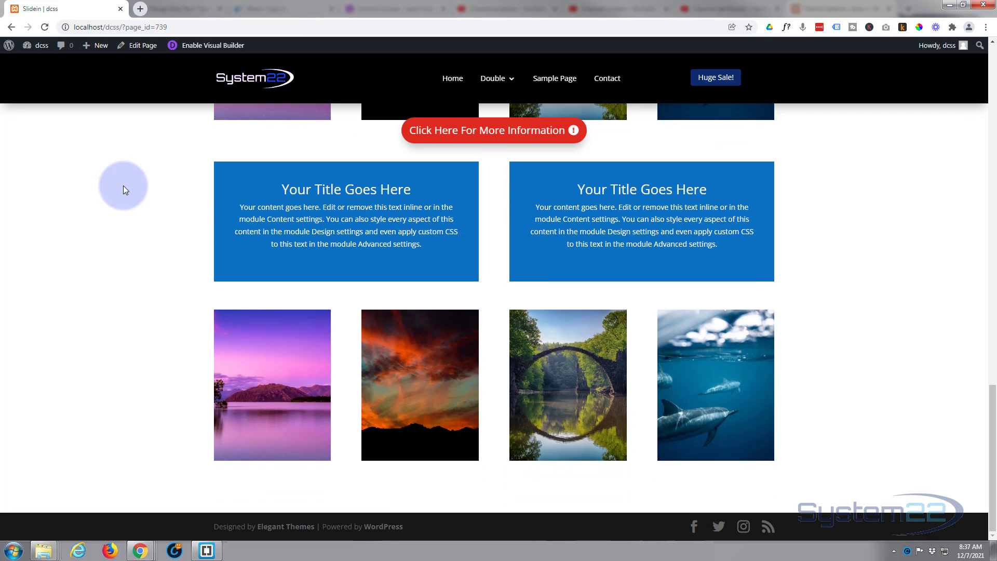
scroll(122, 185, up, 7)
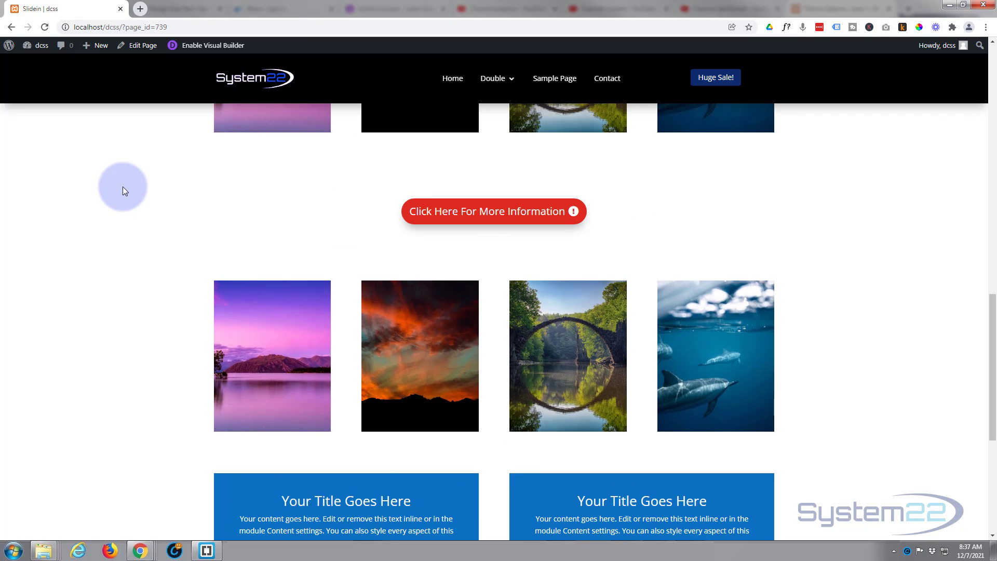
scroll(123, 185, up, 5)
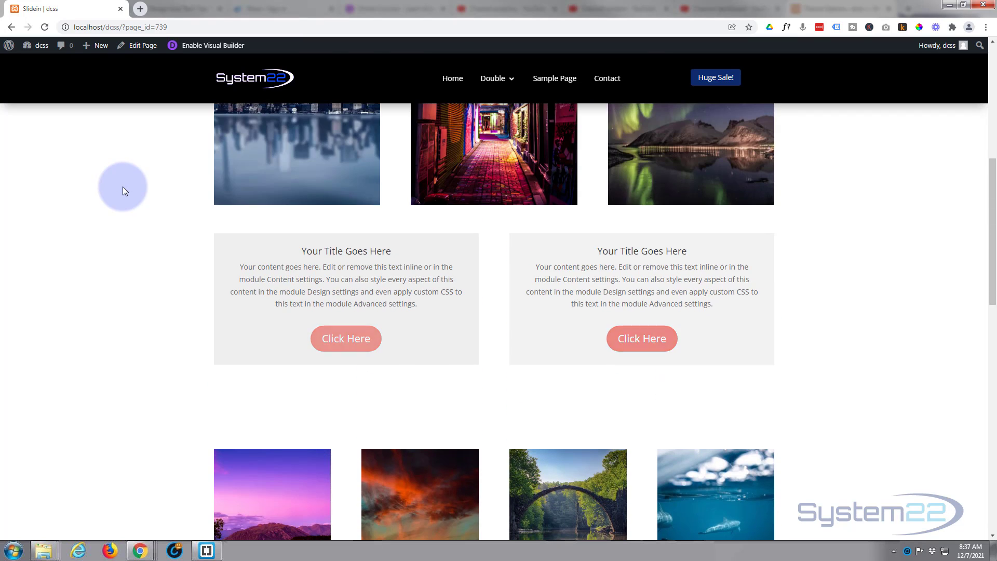
scroll(122, 186, down, 5)
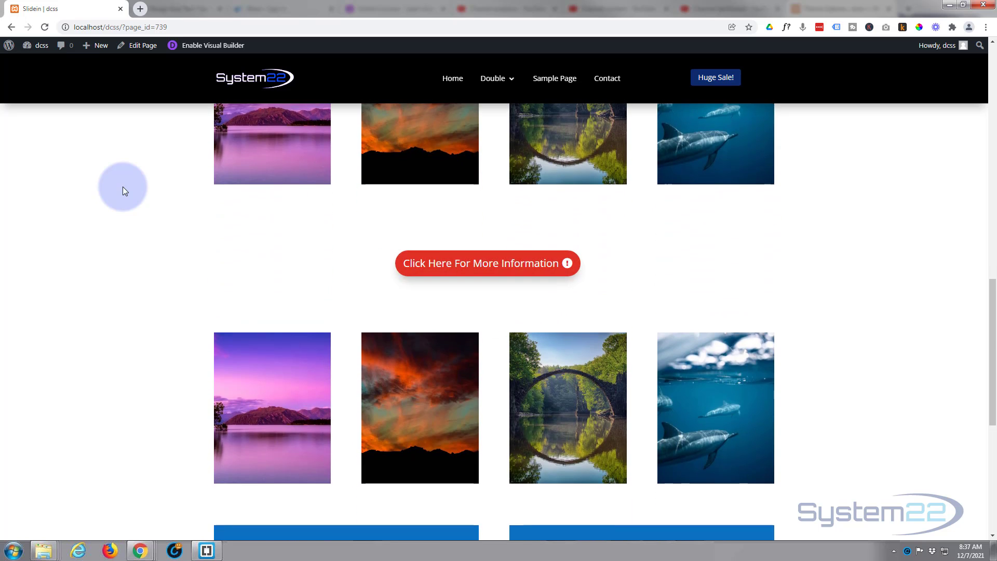
scroll(123, 187, down, 3)
scroll(123, 192, up, 10)
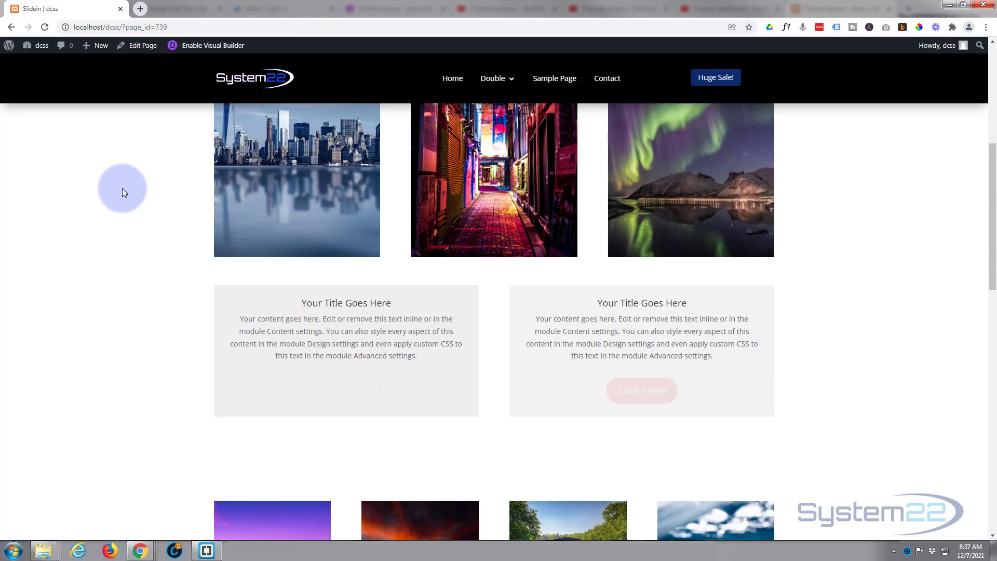
scroll(122, 191, down, 4)
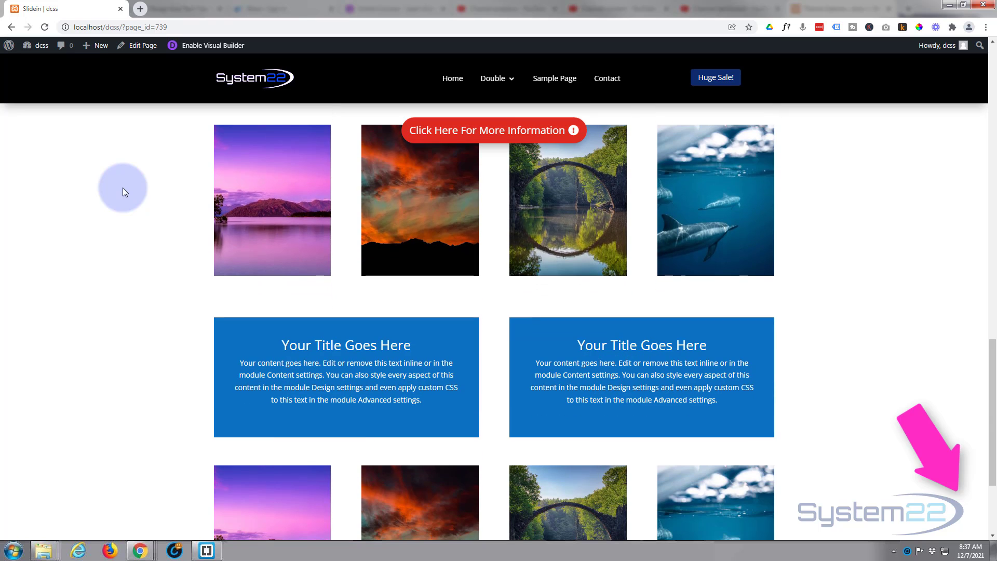
scroll(122, 191, down, 1)
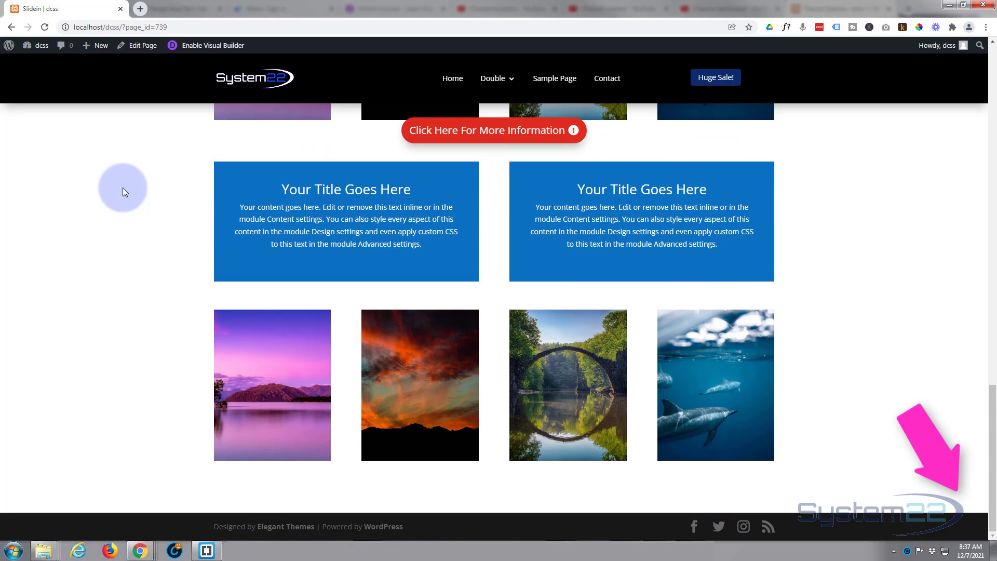
scroll(123, 192, up, 3)
scroll(122, 192, down, 3)
scroll(122, 192, up, 9)
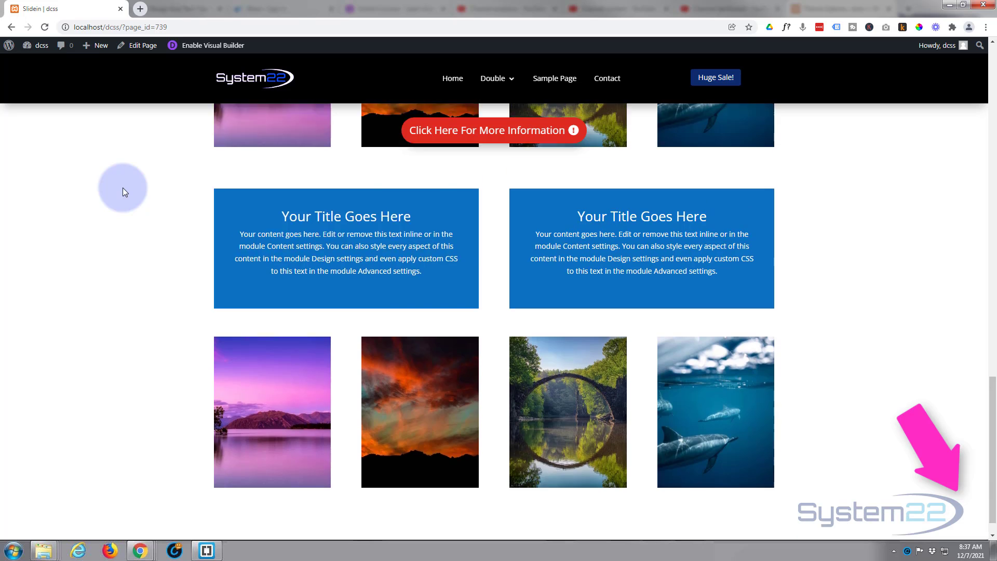
scroll(123, 191, up, 12)
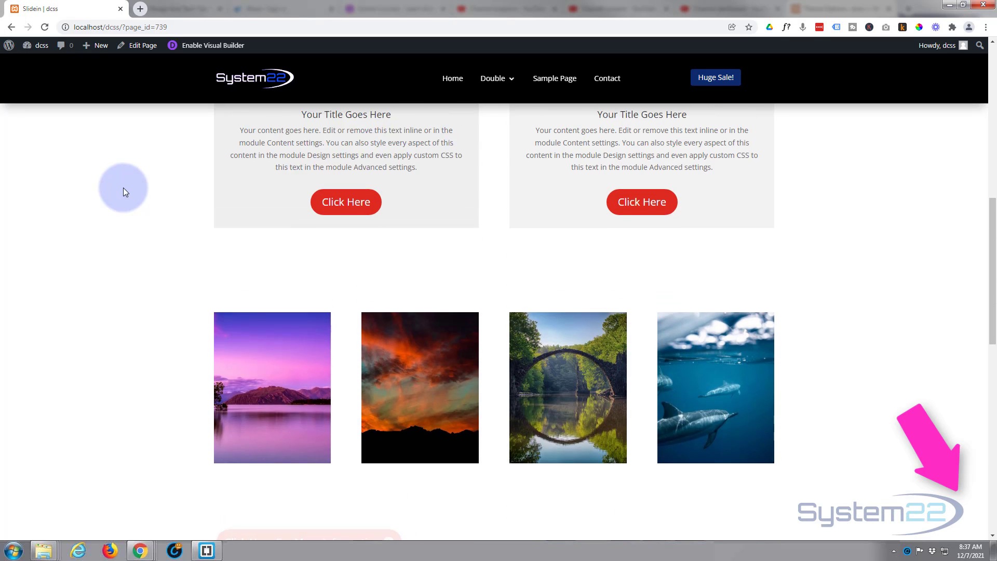
scroll(124, 188, down, 11)
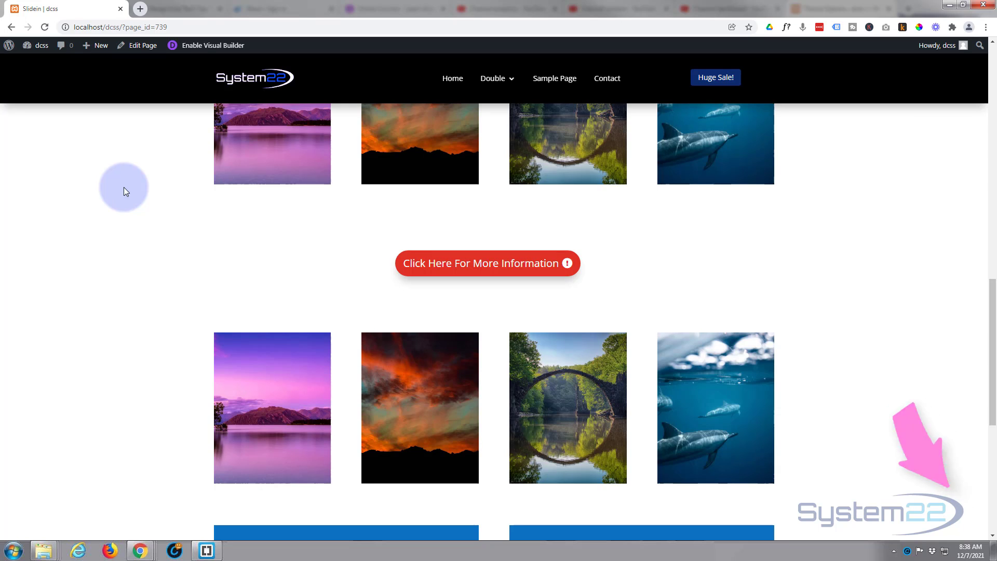
scroll(124, 192, down, 1)
scroll(124, 192, down, 2)
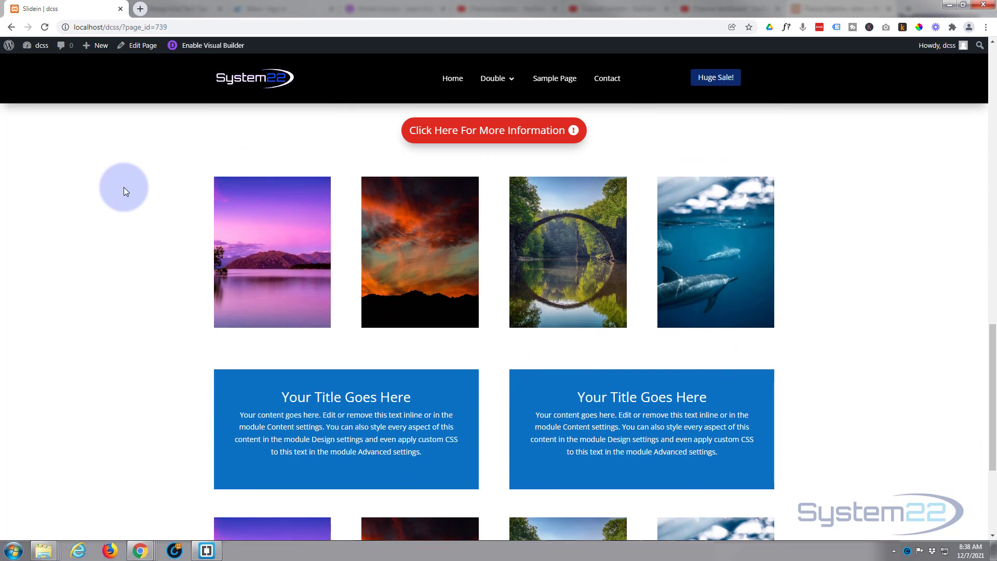
scroll(123, 191, up, 6)
scroll(124, 188, up, 3)
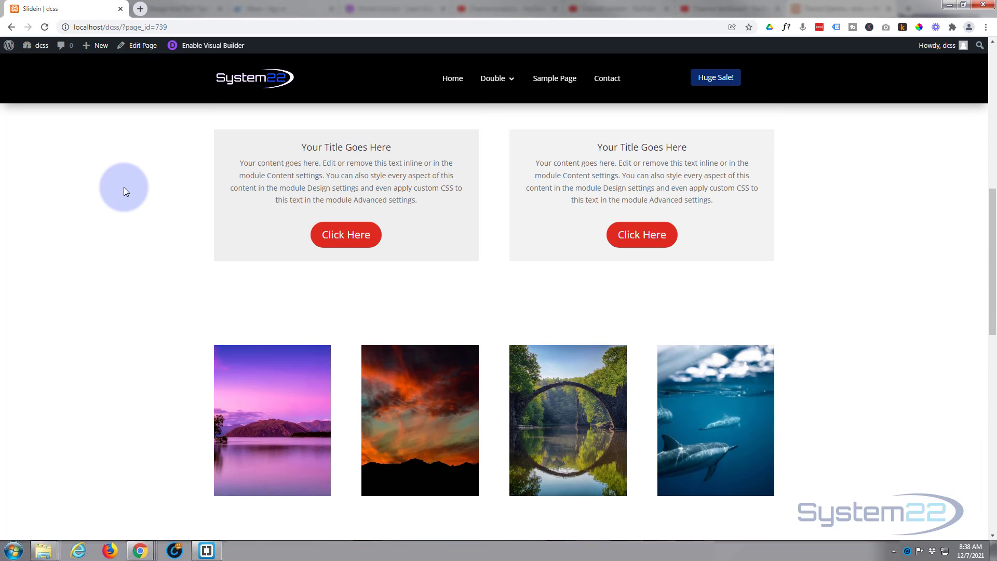
scroll(124, 187, down, 3)
scroll(124, 187, down, 3)
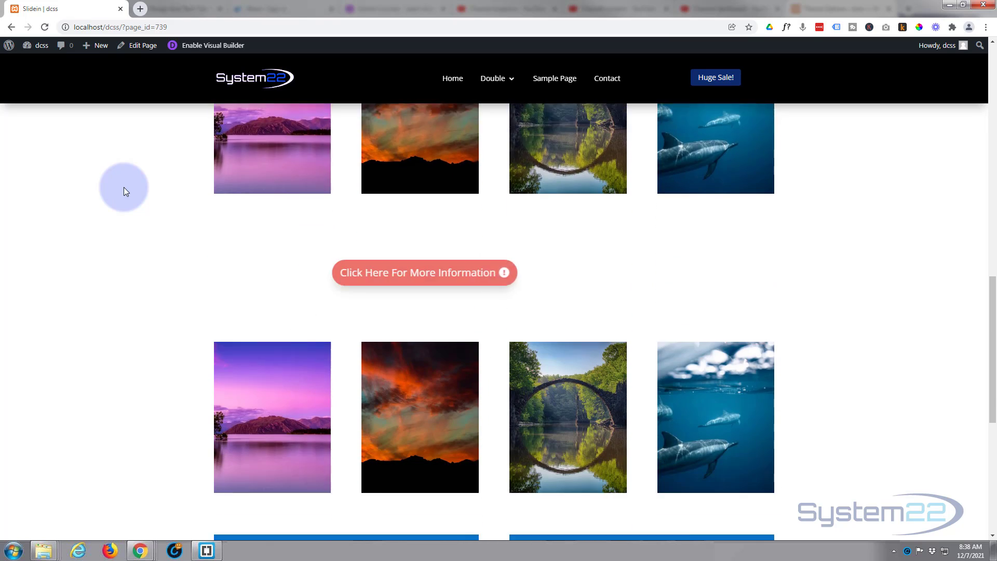
scroll(124, 187, down, 4)
scroll(123, 187, up, 4)
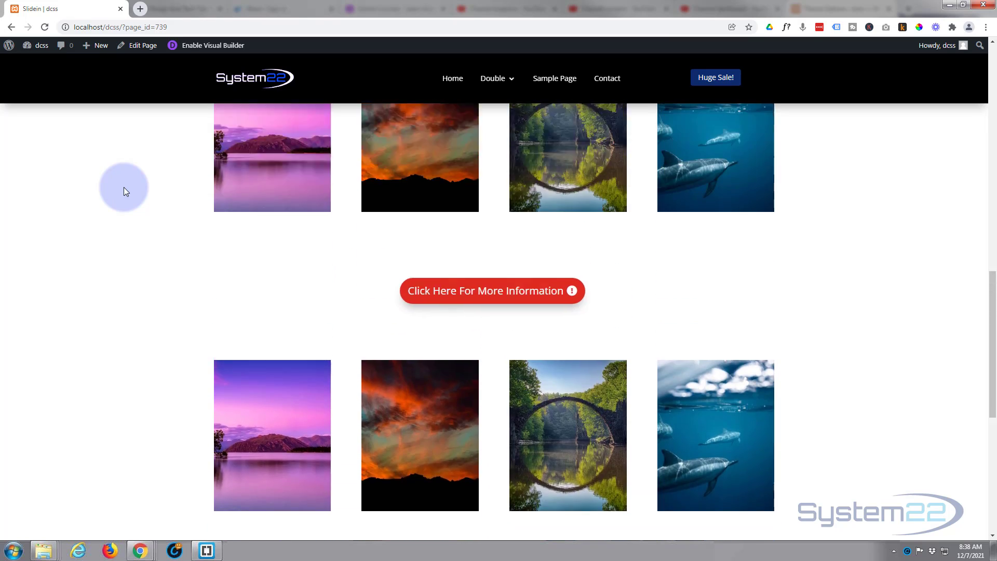
scroll(123, 187, up, 6)
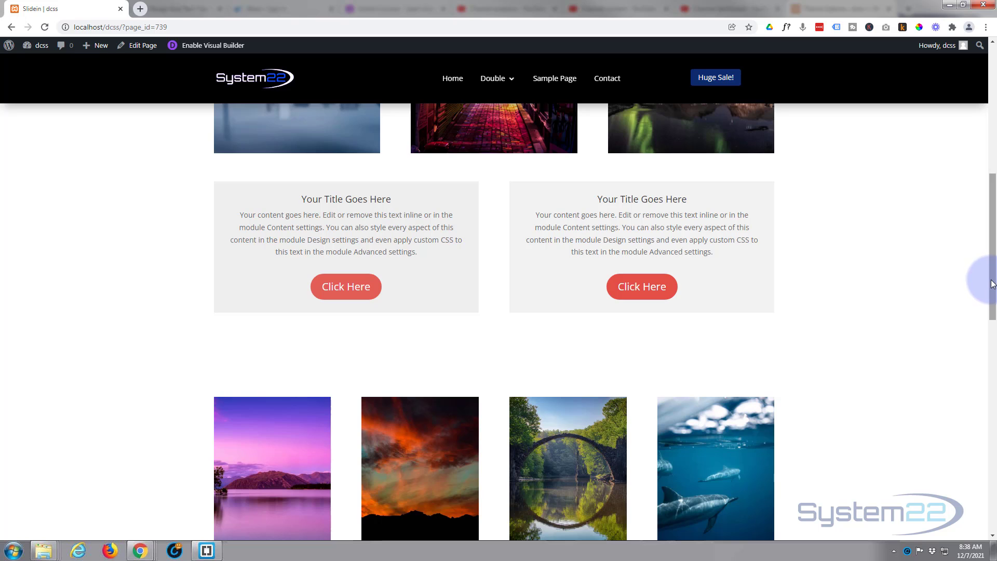
drag(992, 284, 993, 398)
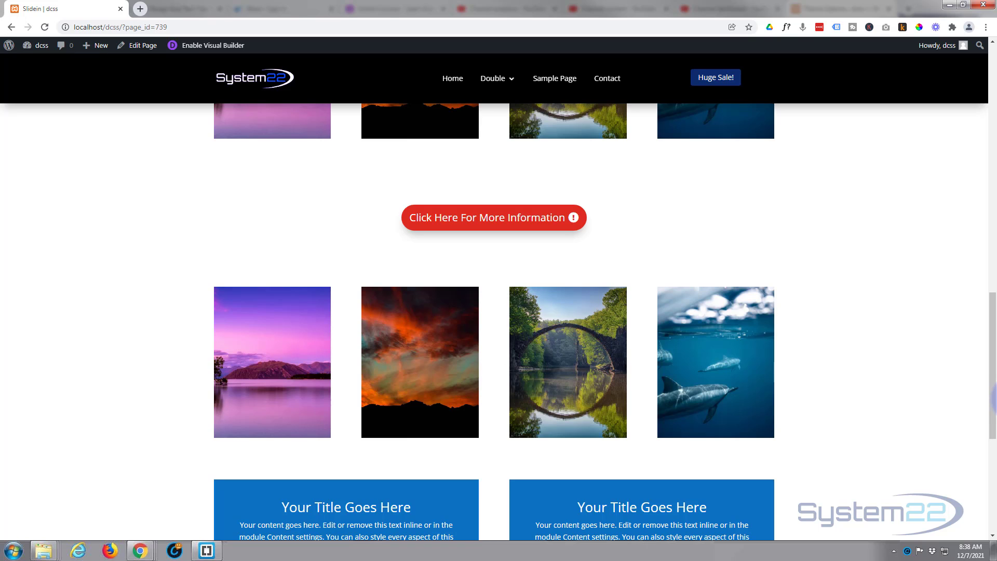
scroll(884, 292, down, 6)
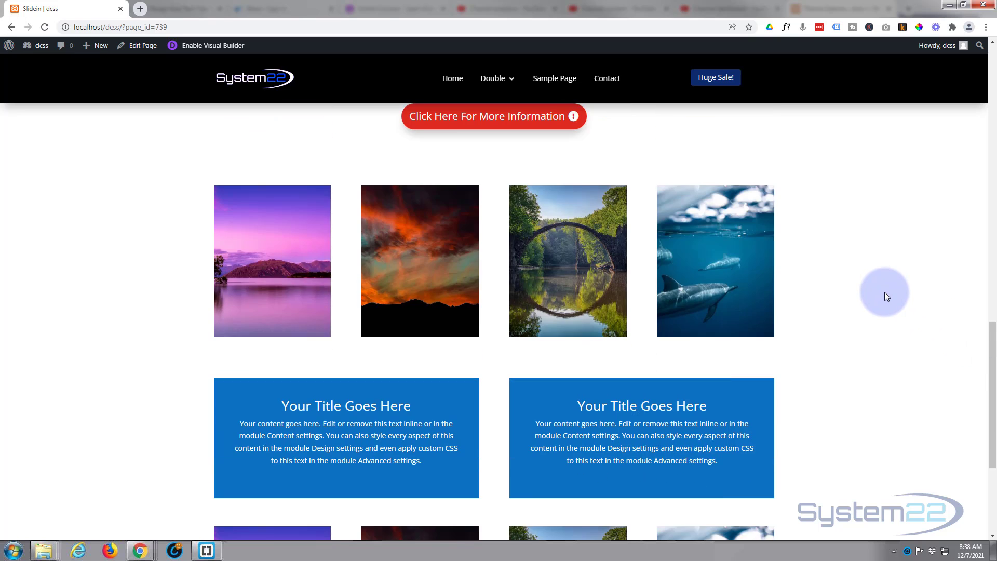